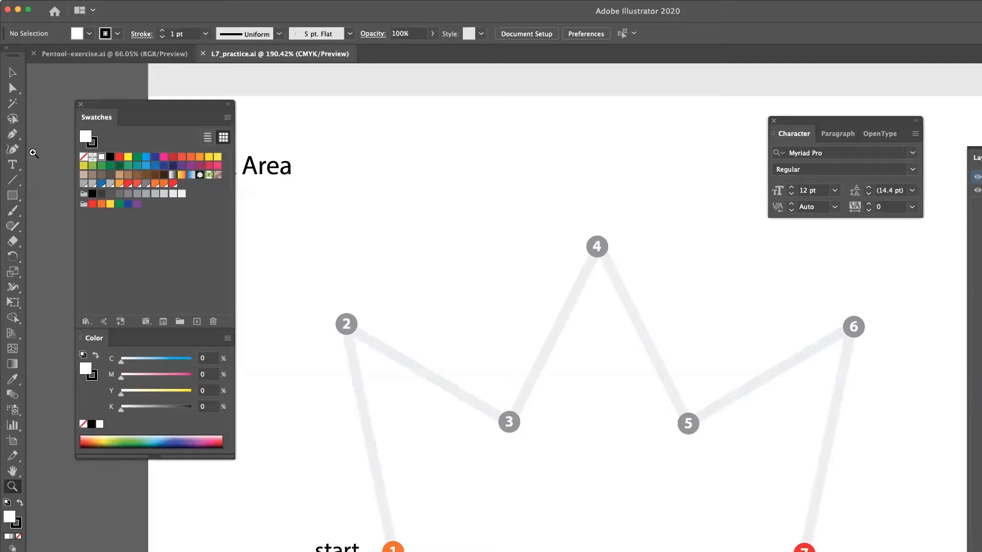
# - Use the Pen tool to draw straight segments from point 1 through points 2 and 3 to point 4 of the crown template
pyautogui.click(13, 135)
pyautogui.click(13, 135)
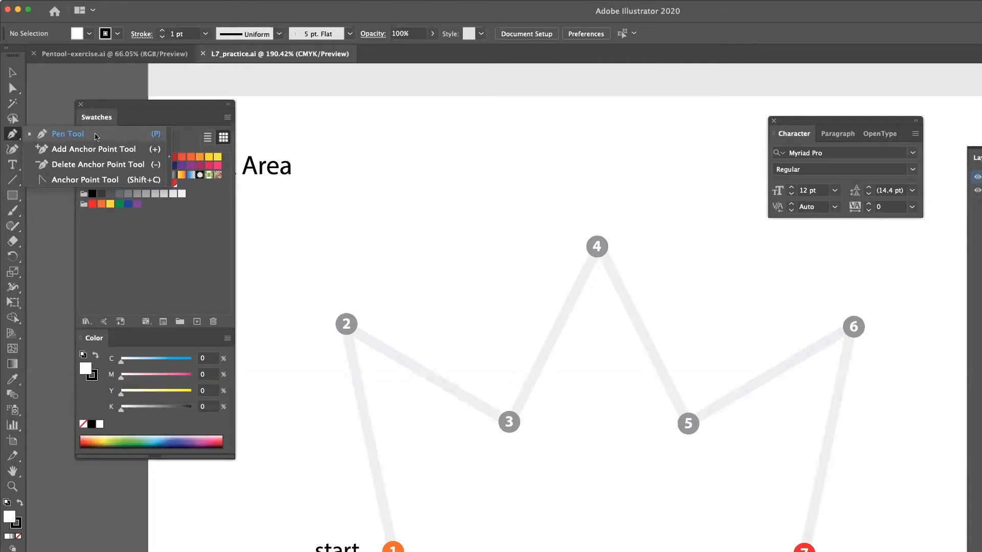
pyautogui.click(95, 136)
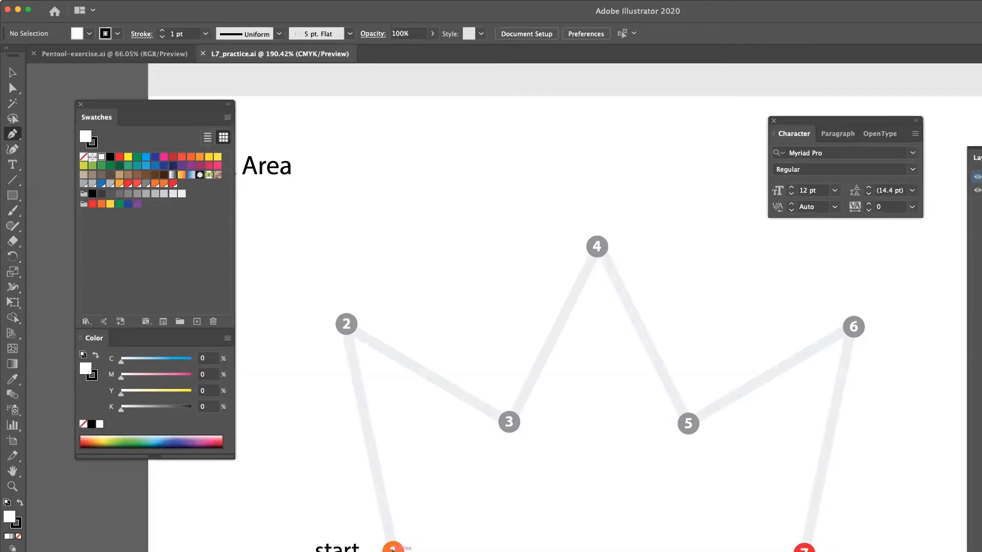
pyautogui.click(392, 548)
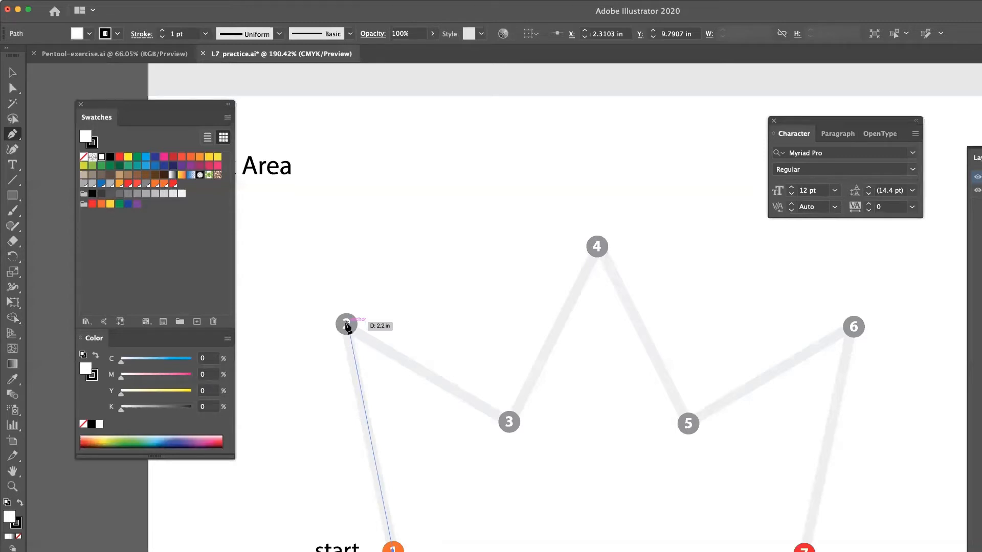
pyautogui.click(347, 326)
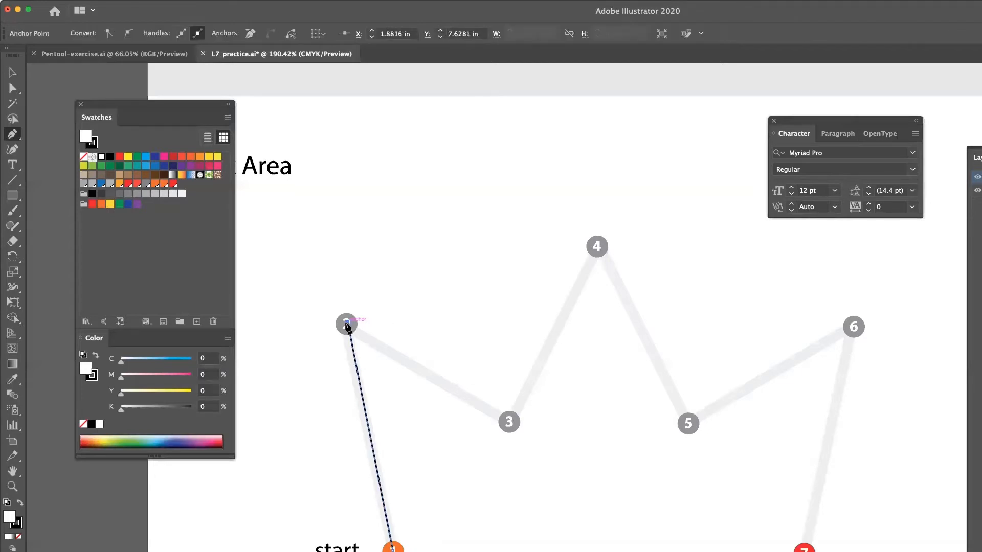
pyautogui.moveTo(347, 324); pyautogui.dragTo(384, 351)
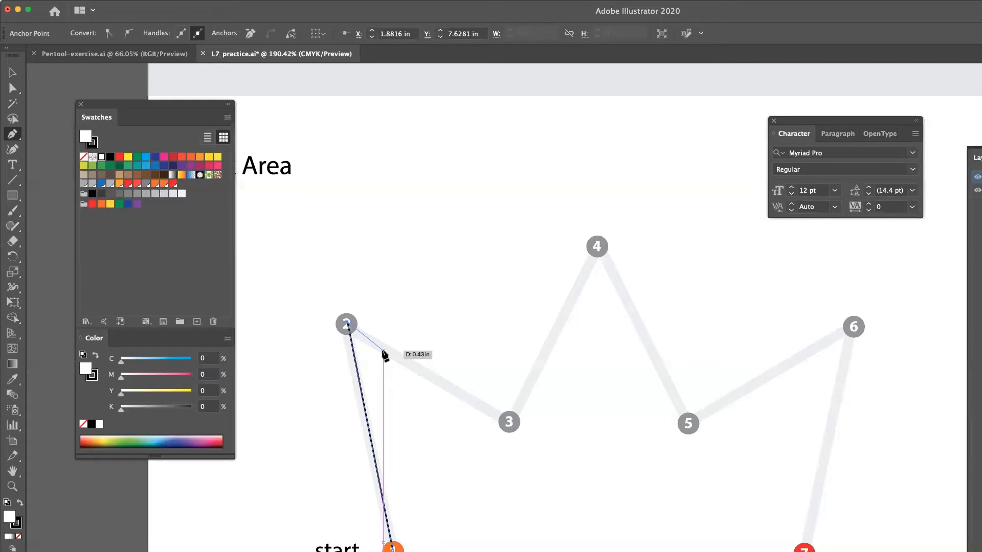
pyautogui.moveTo(385, 354); pyautogui.dragTo(403, 365)
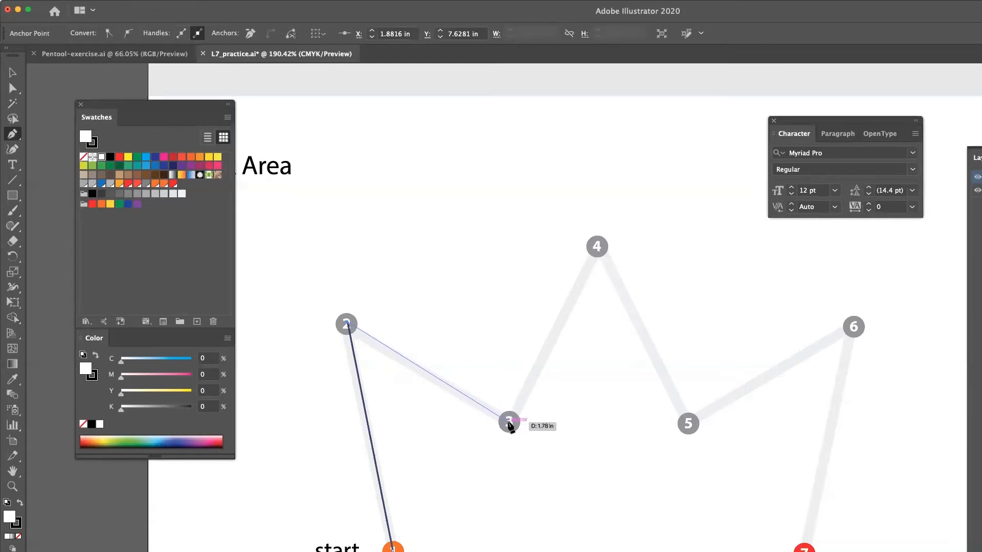
pyautogui.click(508, 422)
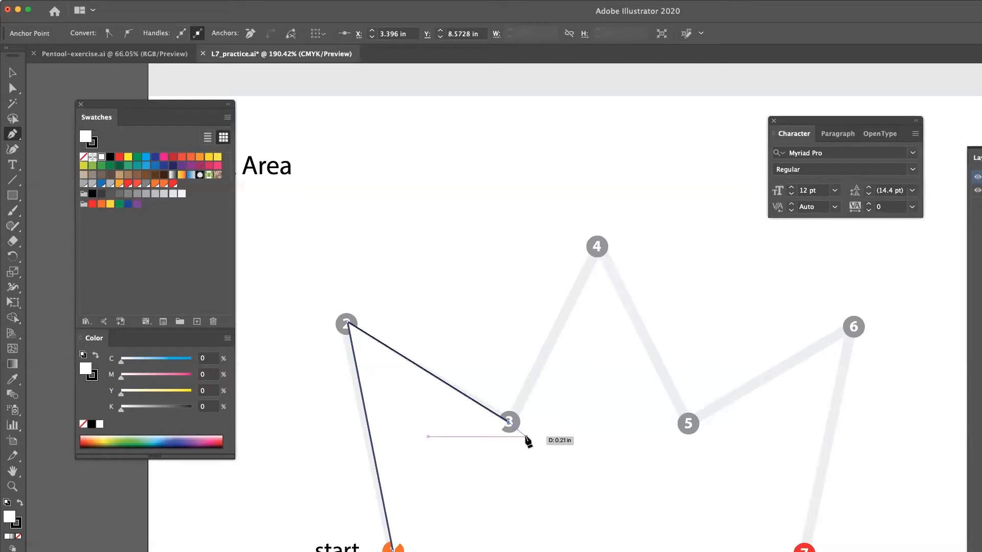
pyautogui.moveTo(528, 441); pyautogui.dragTo(459, 407)
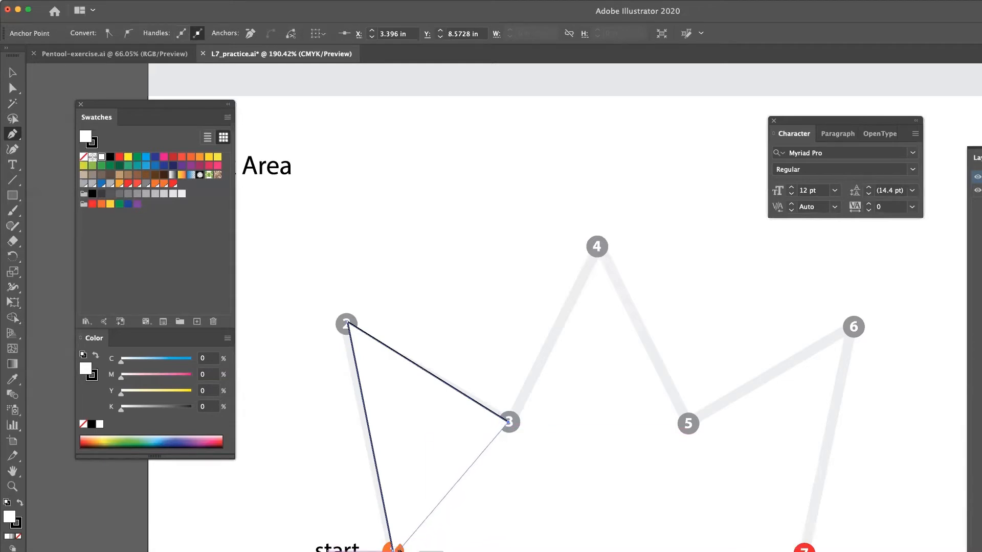
pyautogui.click(597, 246)
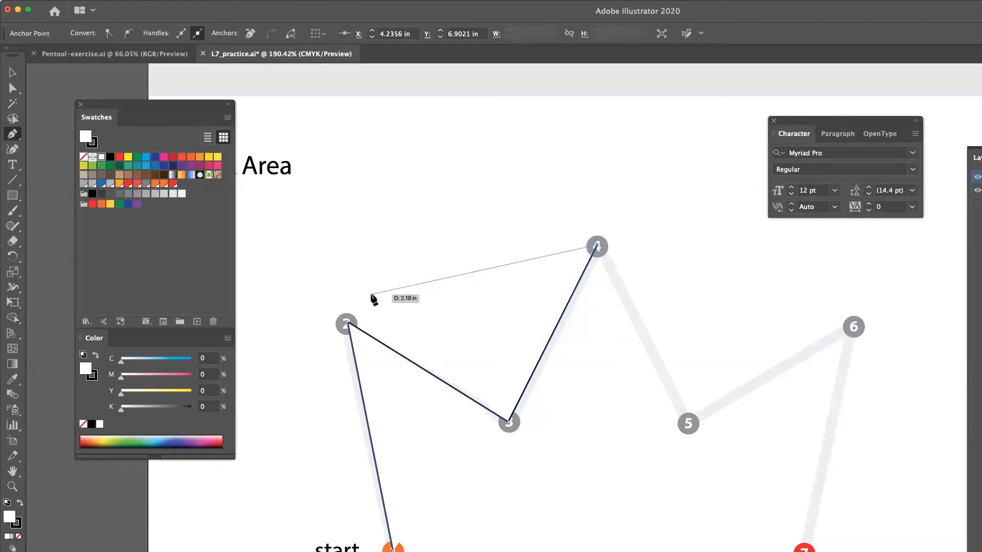
# - Set the crown path's fill to None and continue it with straight segments through points 5, 6 and 7
pyautogui.click(83, 158)
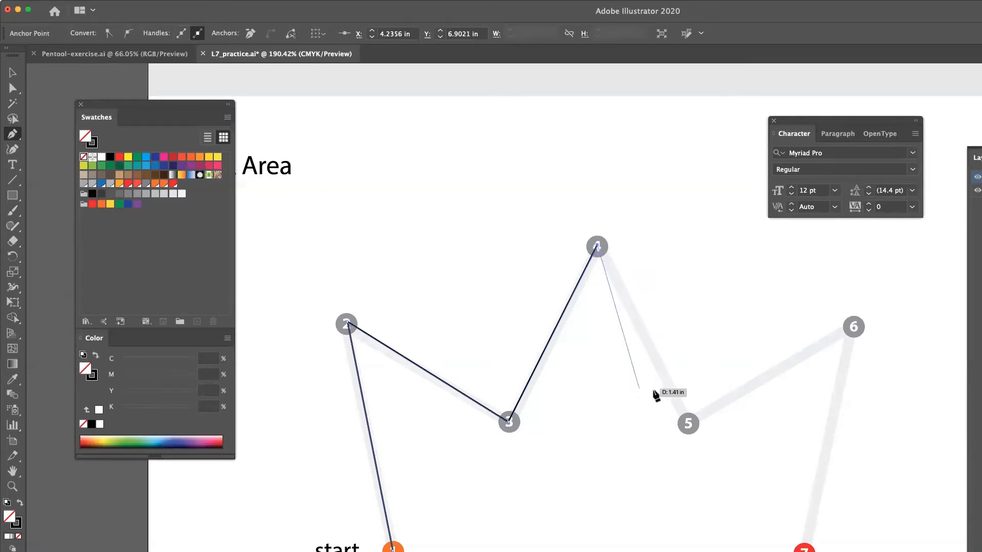
pyautogui.click(688, 424)
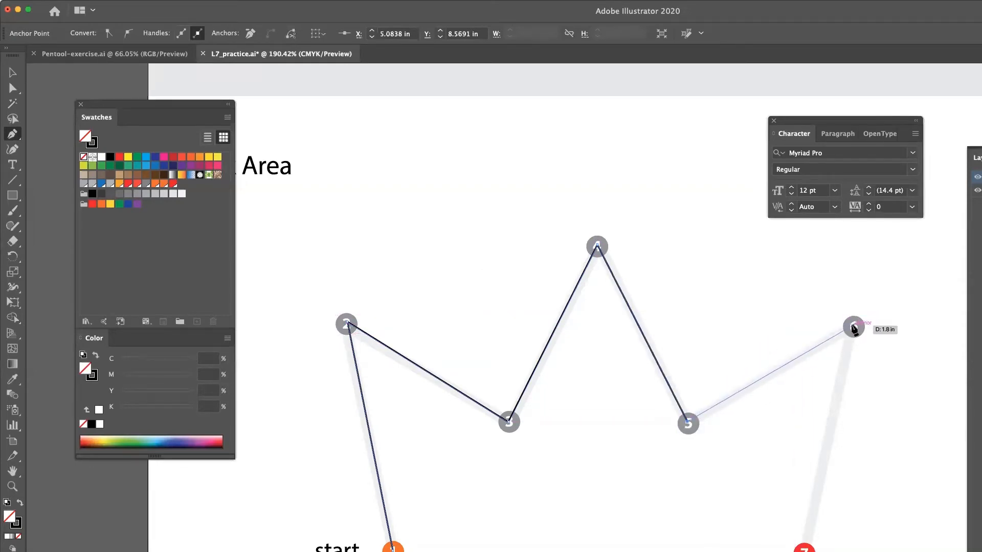
pyautogui.click(853, 328)
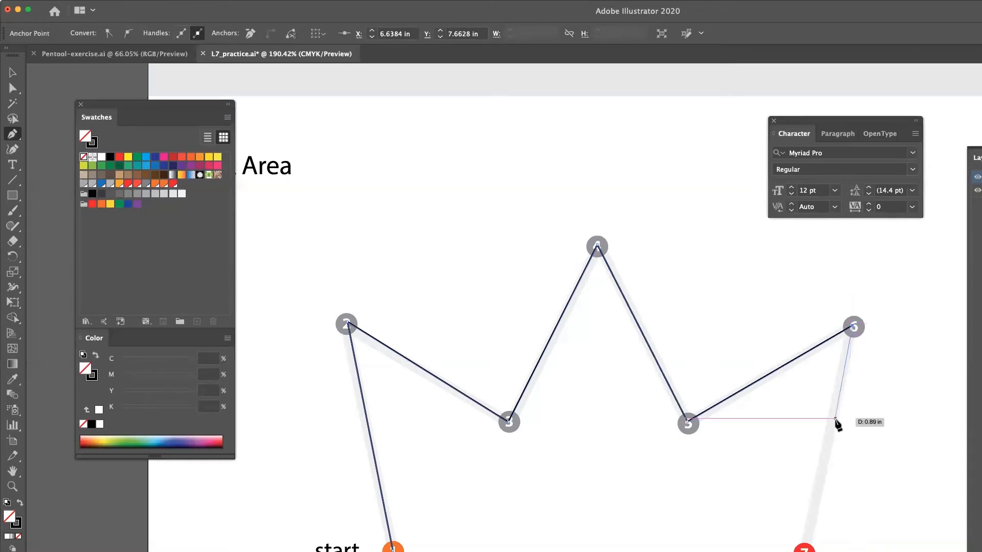
pyautogui.click(805, 549)
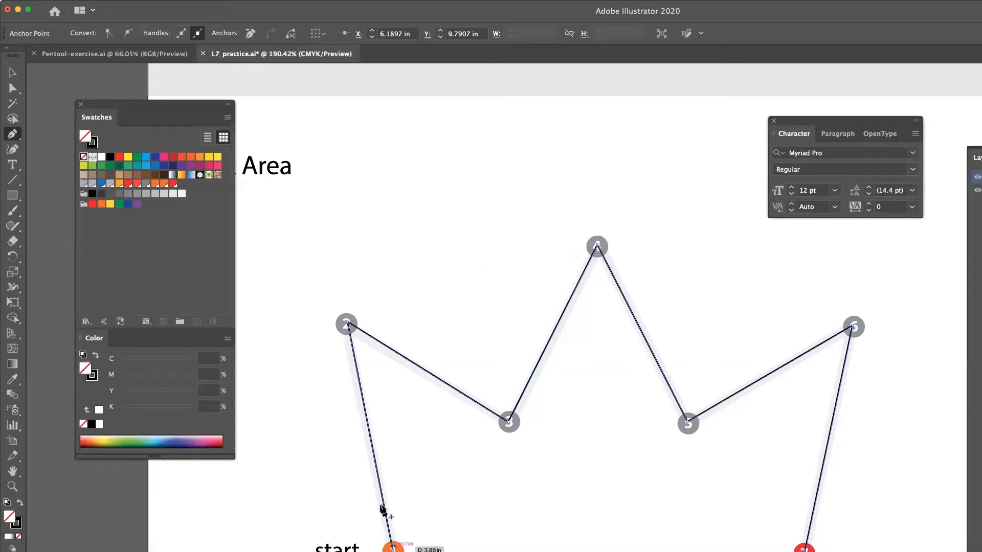
# - Try closing the crown path from point 7 back to point 1, and undo that closing segment
pyautogui.scroll(2, 741, 421)
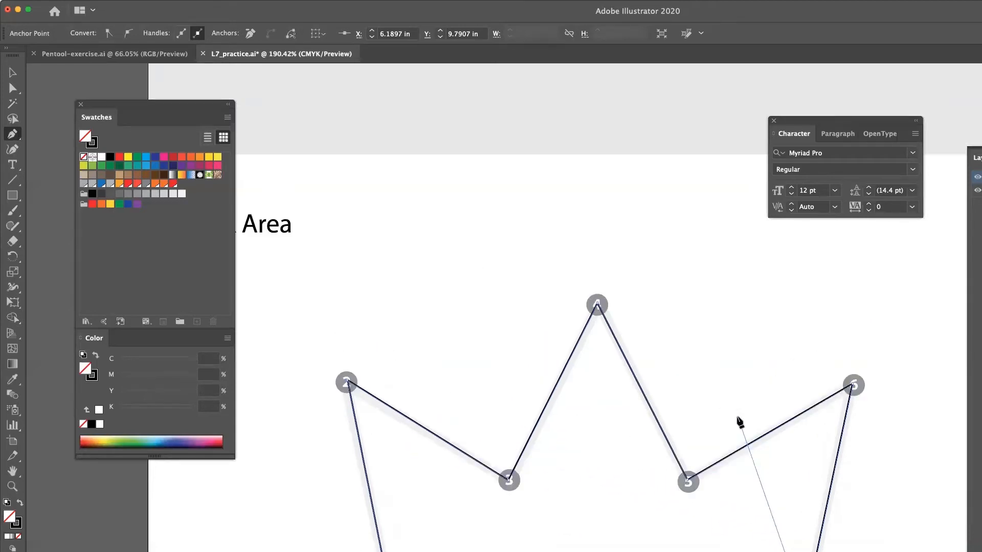
pyautogui.scroll(8, 740, 421)
pyautogui.scroll(-6, 740, 422)
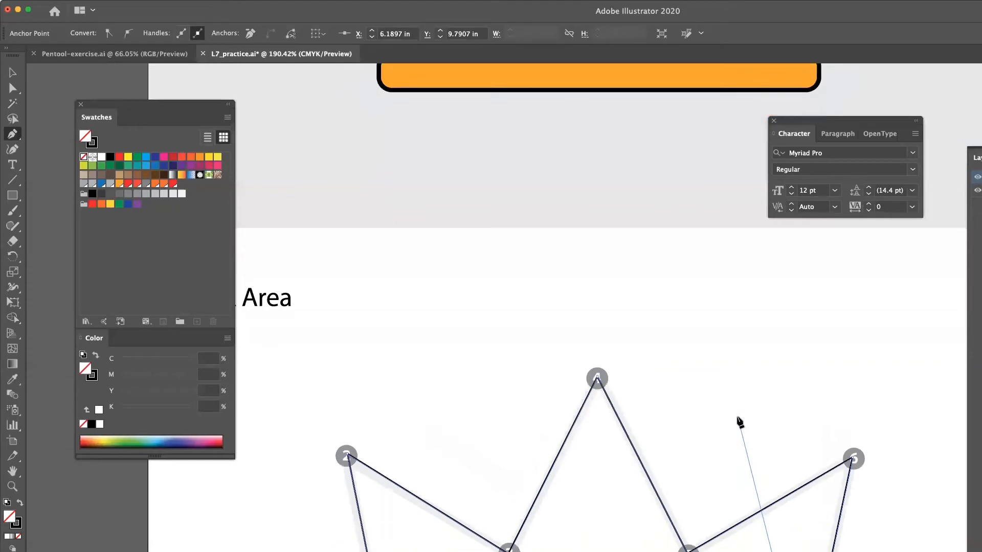
pyautogui.scroll(-5, 740, 423)
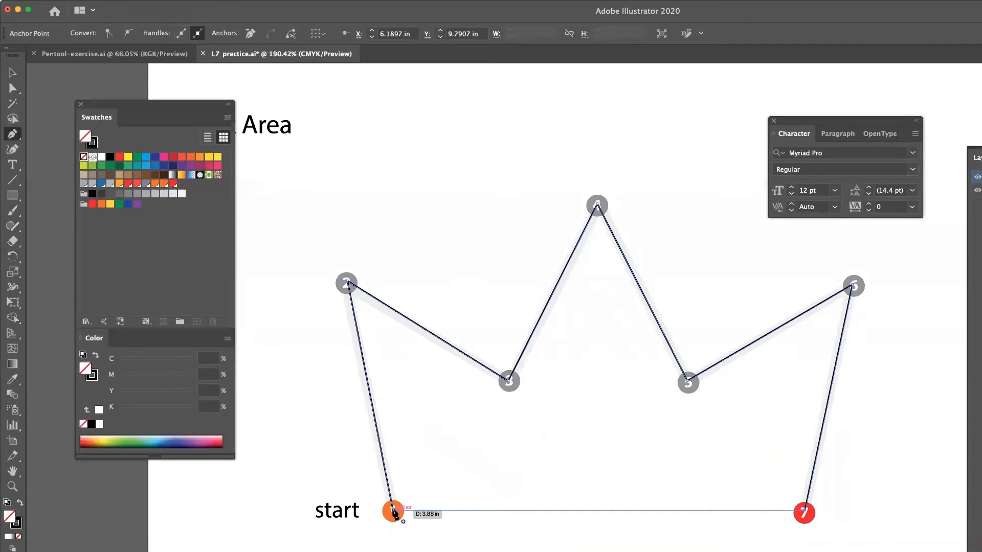
pyautogui.click(394, 510)
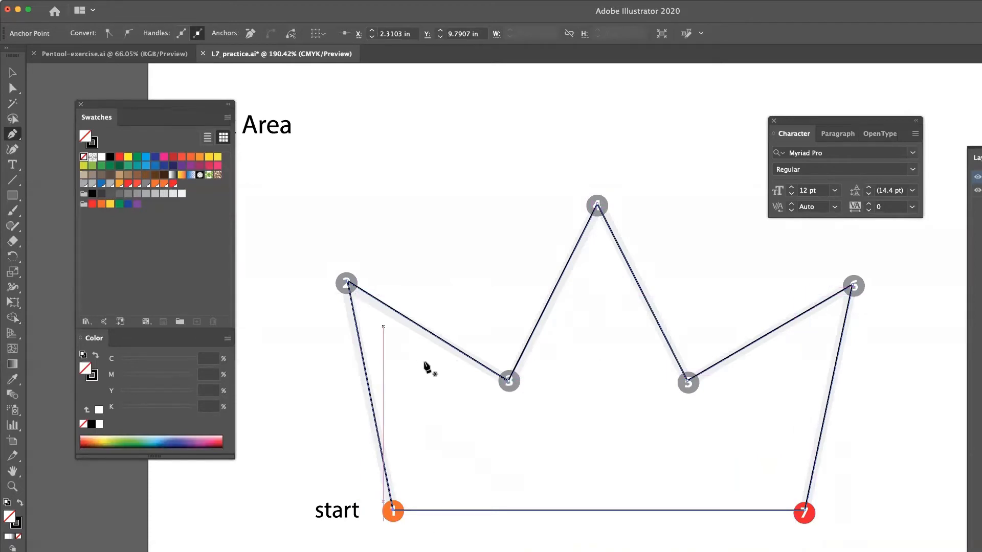
pyautogui.press('cmd+z')
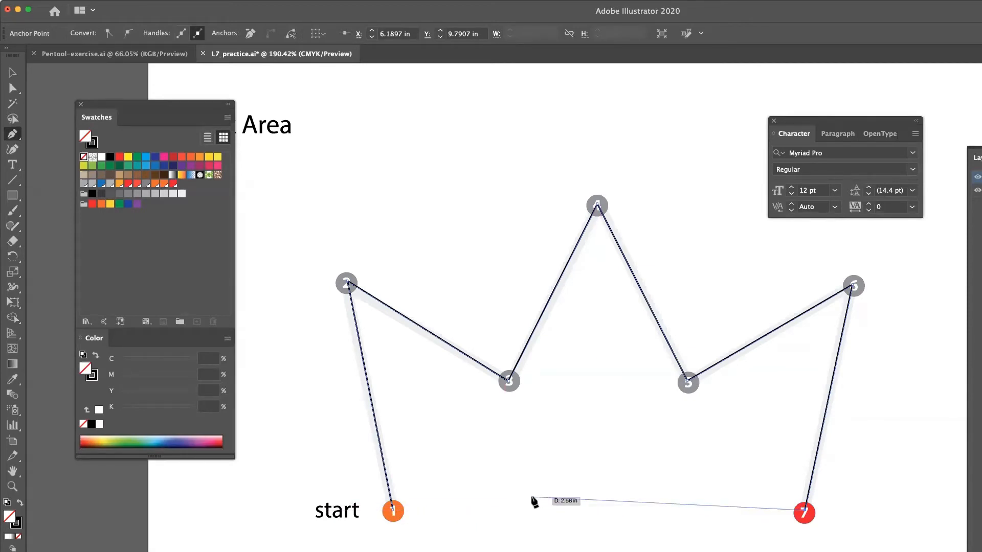
# - Deselect the open crown path, reselect it, and resume drawing from point 7 to close it at point 1
pyautogui.press('v')
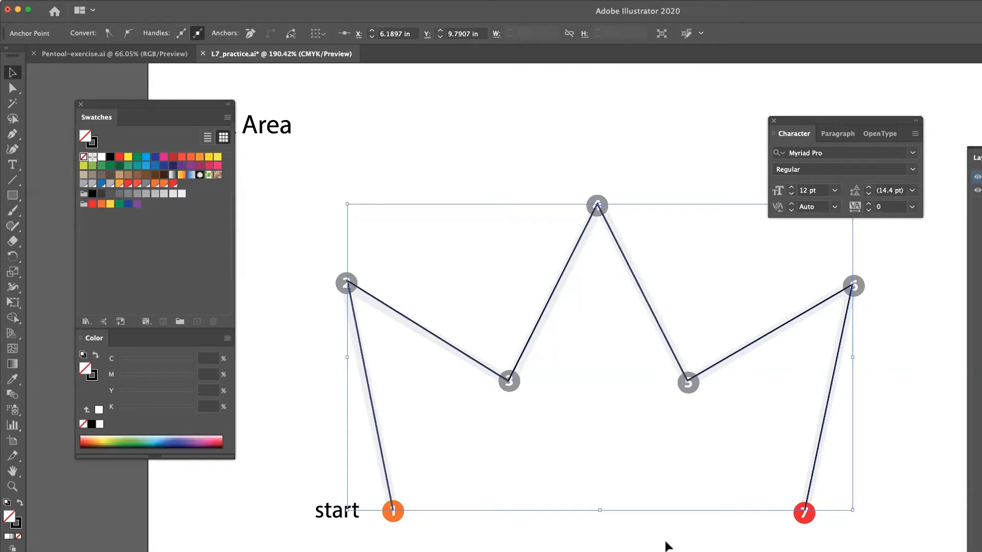
pyautogui.click(669, 541)
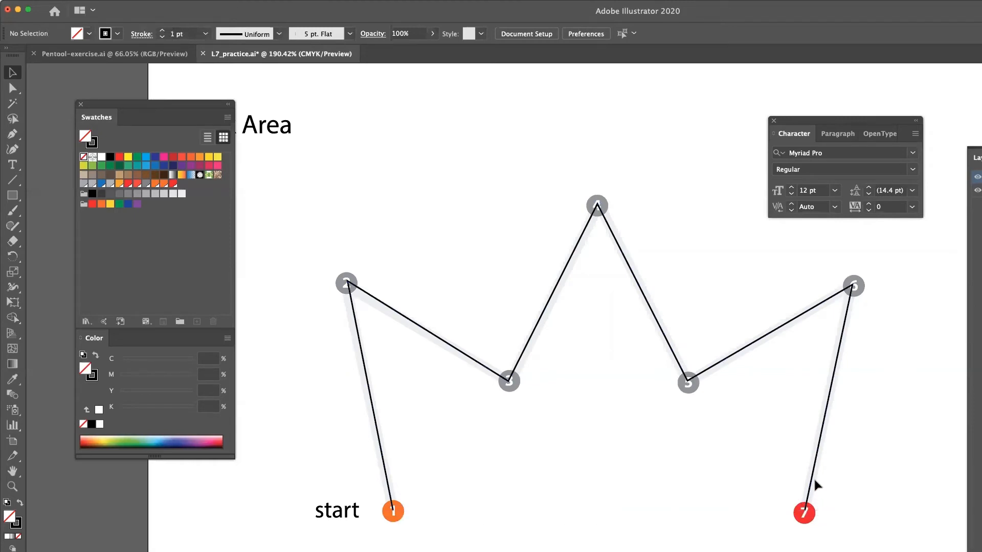
pyautogui.click(820, 440)
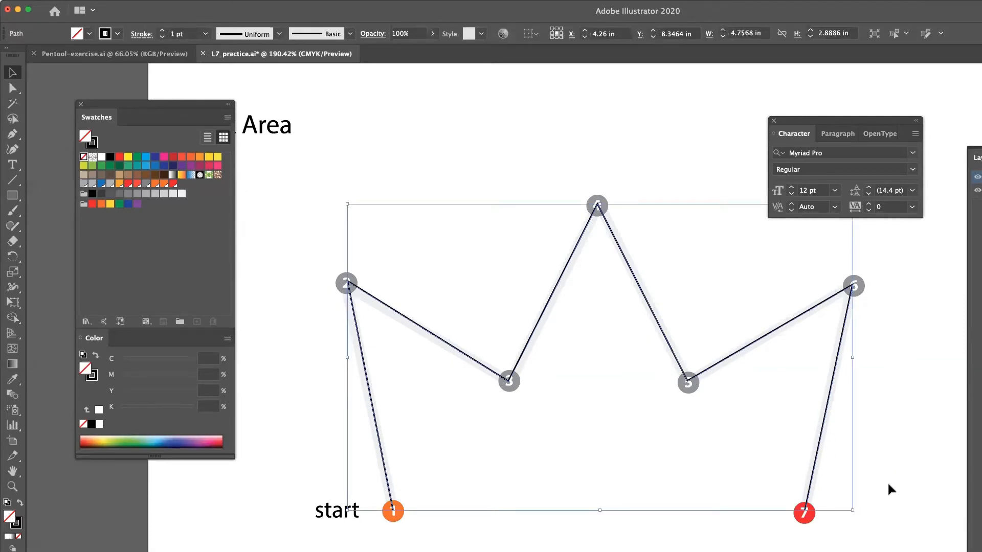
pyautogui.press('p')
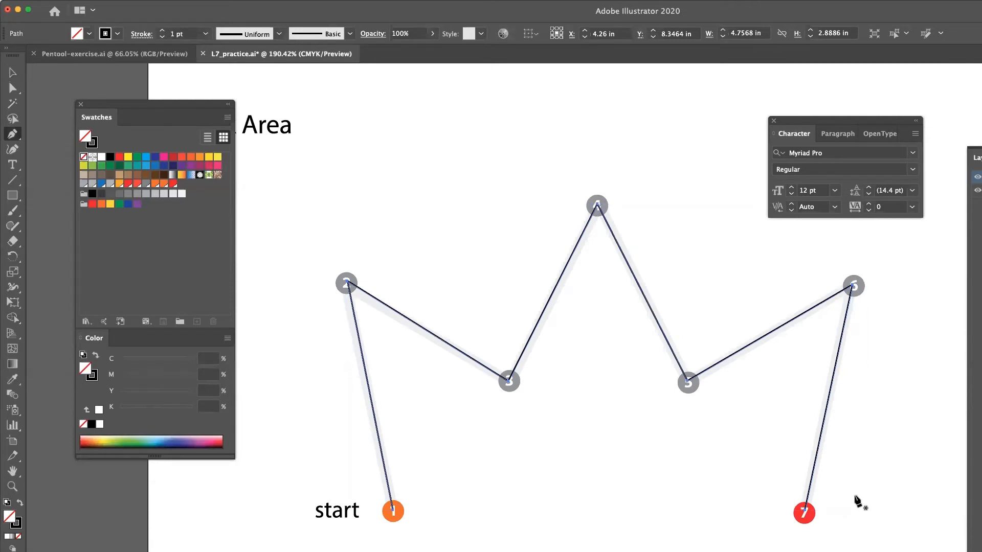
pyautogui.click(805, 513)
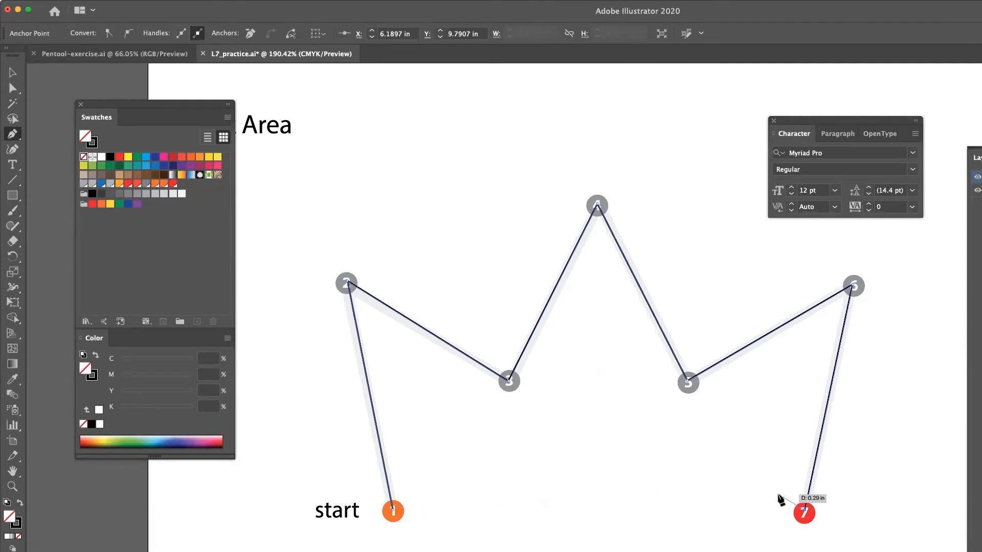
pyautogui.click(393, 511)
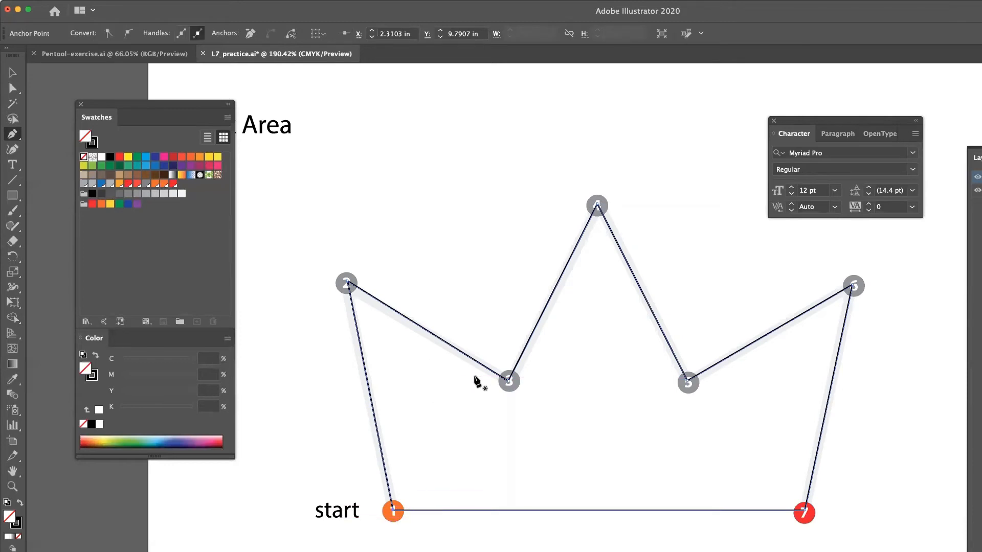
# - Fill the closed crown shape with the cyan swatch (C 100, M 0, Y 0, K 0) and deselect it
pyautogui.click(146, 159)
pyautogui.press('v')
pyautogui.click(462, 133)
# - Frame the numbered arrow template on the neighbouring artboard and shift the Character panel away from its apex
pyautogui.press('z')
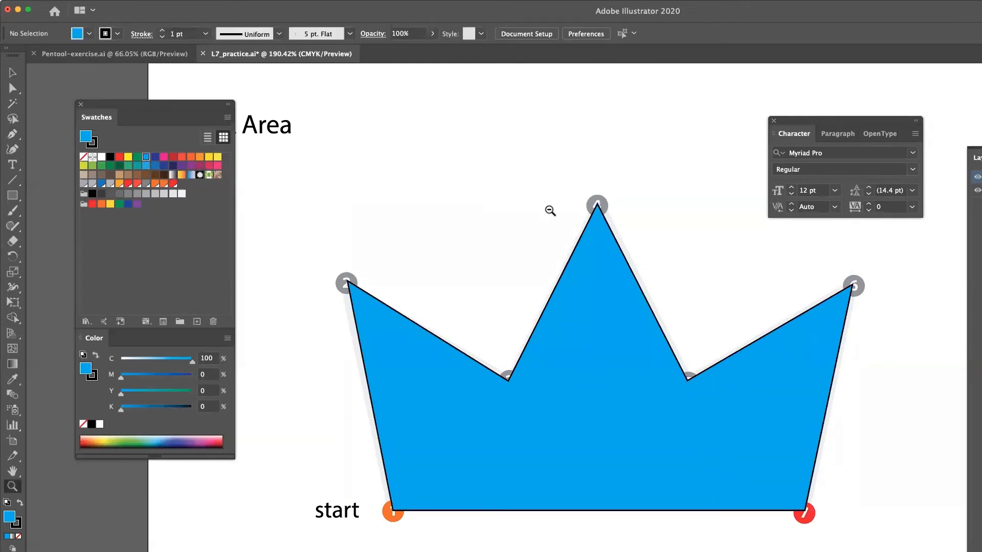
pyautogui.keyDown('alt'); pyautogui.click(714, 328); pyautogui.keyUp('alt')
pyautogui.keyDown('alt'); pyautogui.click(714, 328); pyautogui.keyUp('alt')
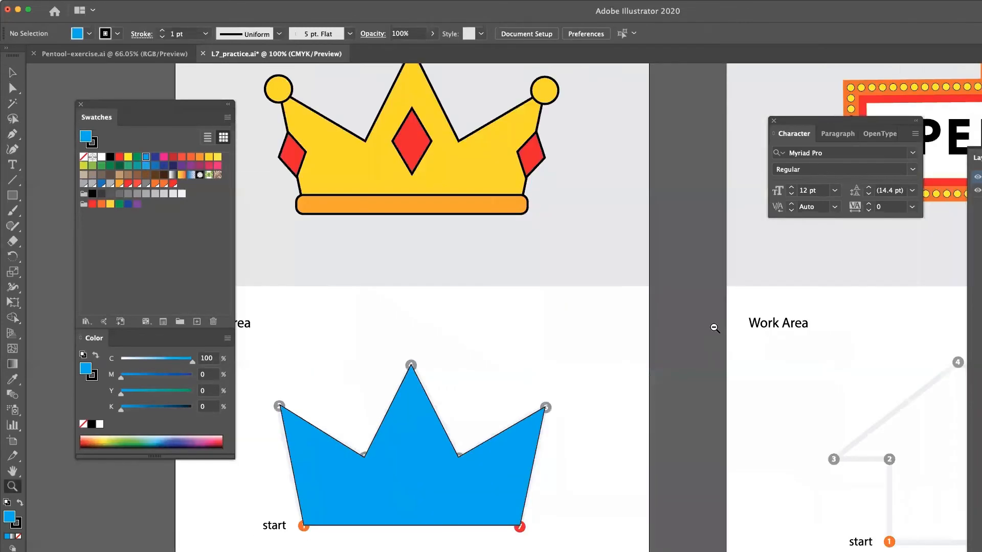
pyautogui.hscroll(-4, 714, 328)
pyautogui.hscroll(14, 714, 328)
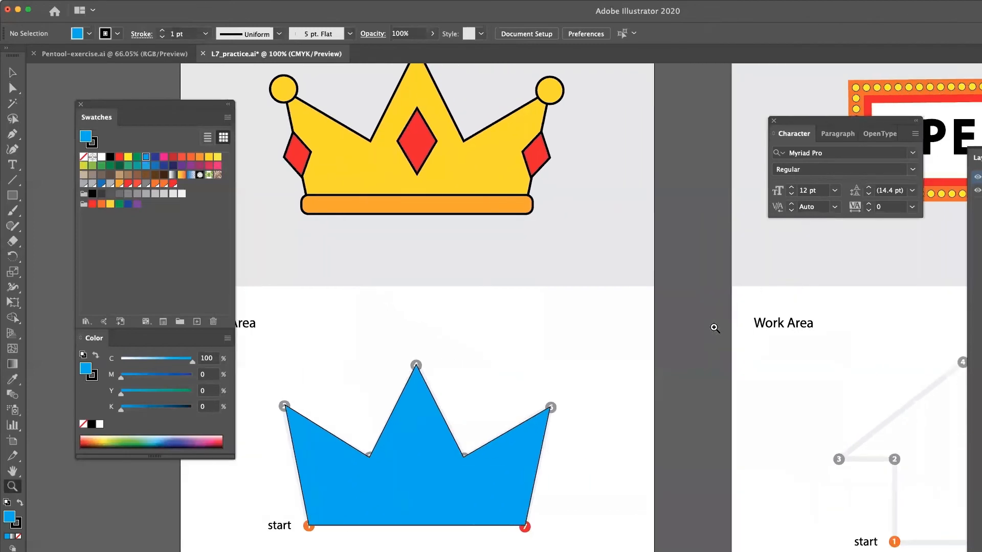
pyautogui.hscroll(6, 714, 328)
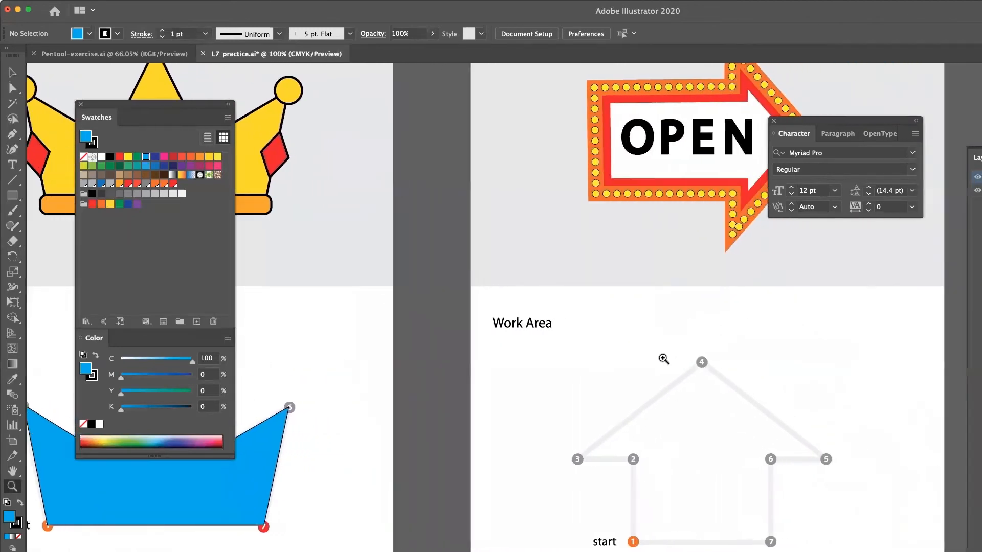
pyautogui.moveTo(412, 336); pyautogui.dragTo(830, 551)
pyautogui.moveTo(554, 334); pyautogui.dragTo(647, 350)
pyautogui.moveTo(802, 120); pyautogui.dragTo(838, 108)
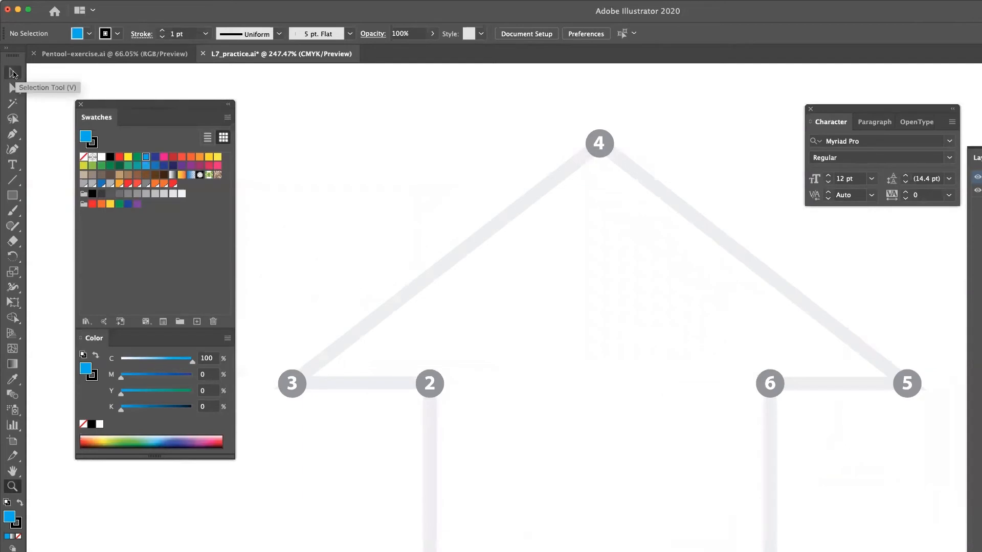
# - With the Pen tool active, show the rulers and place a horizontal guide at about Y 10.1 in, below arrow points 2 and 6
pyautogui.click(14, 73)
pyautogui.press('p')
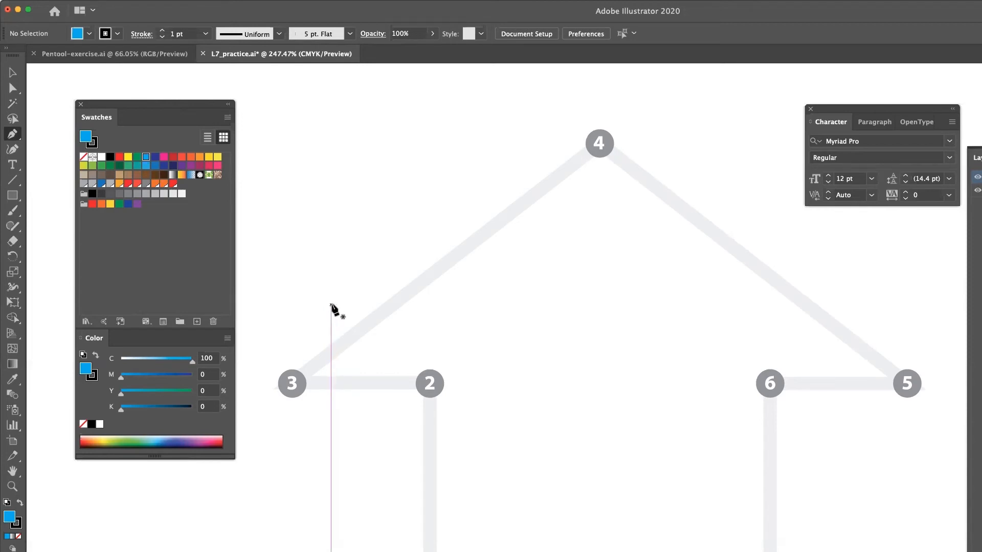
pyautogui.press('super+r')
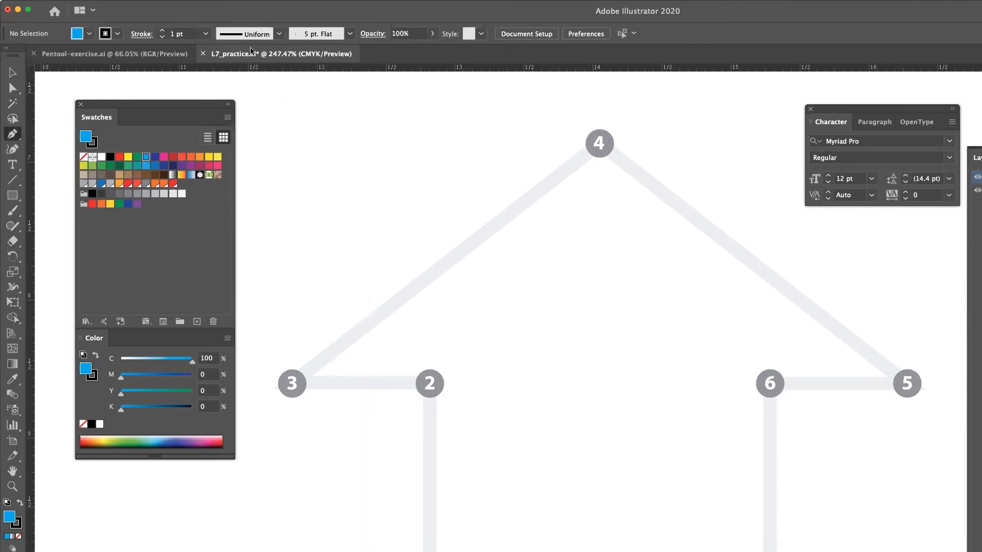
pyautogui.click(239, 0)
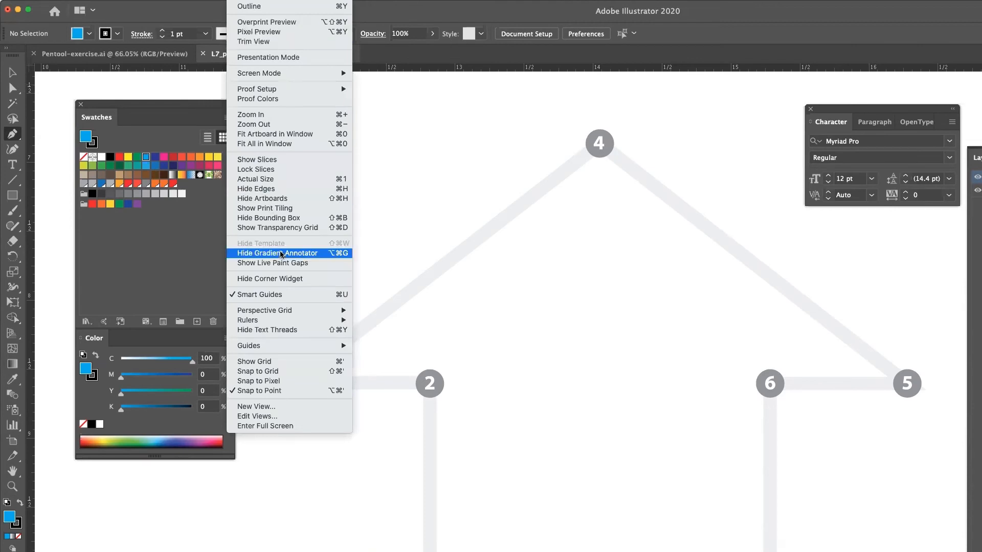
pyautogui.moveTo(271, 321)
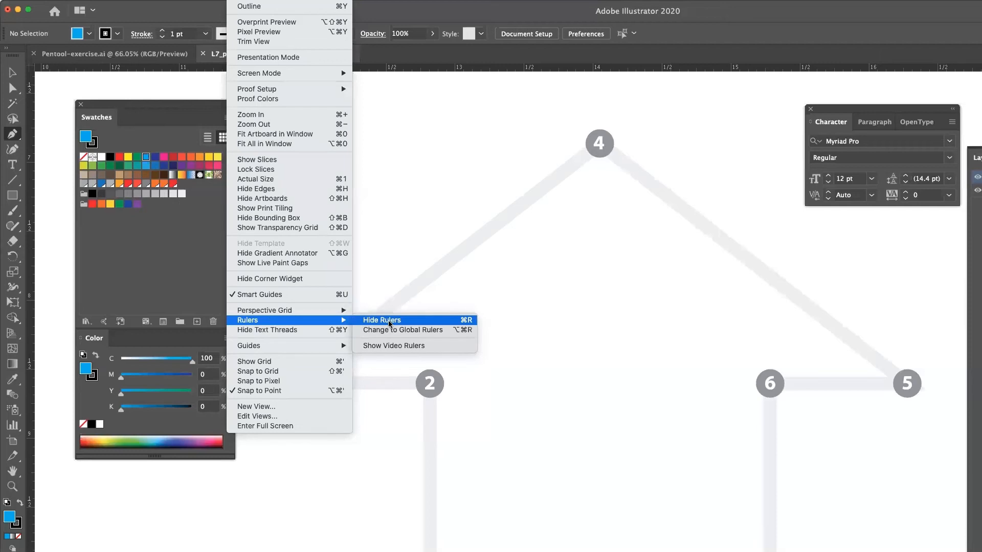
pyautogui.click(402, 71)
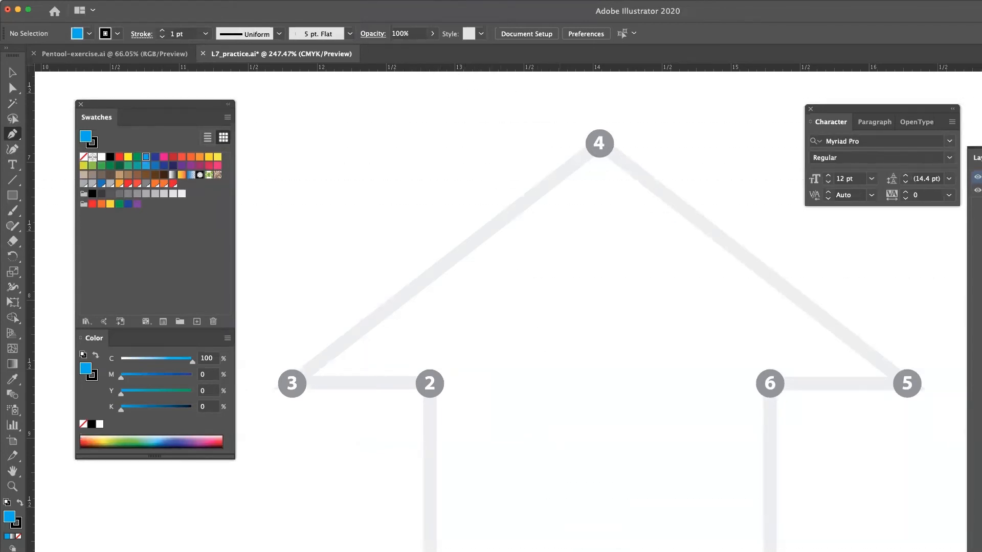
pyautogui.moveTo(577, 67); pyautogui.dragTo(578, 551)
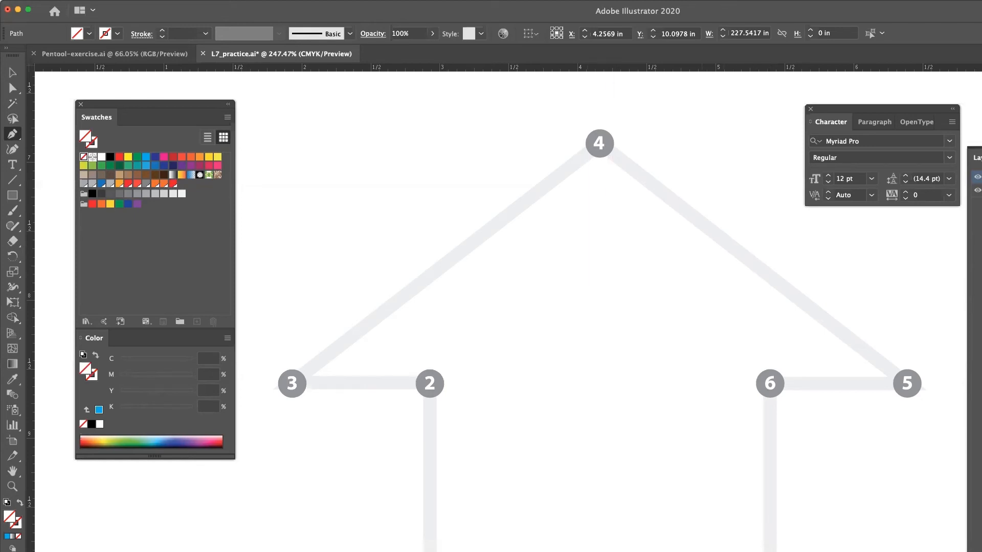
# - Delete the horizontal guide and start a new Pen tool path at point 1 of the arrow template
pyautogui.press('v')
pyautogui.press('Delete')
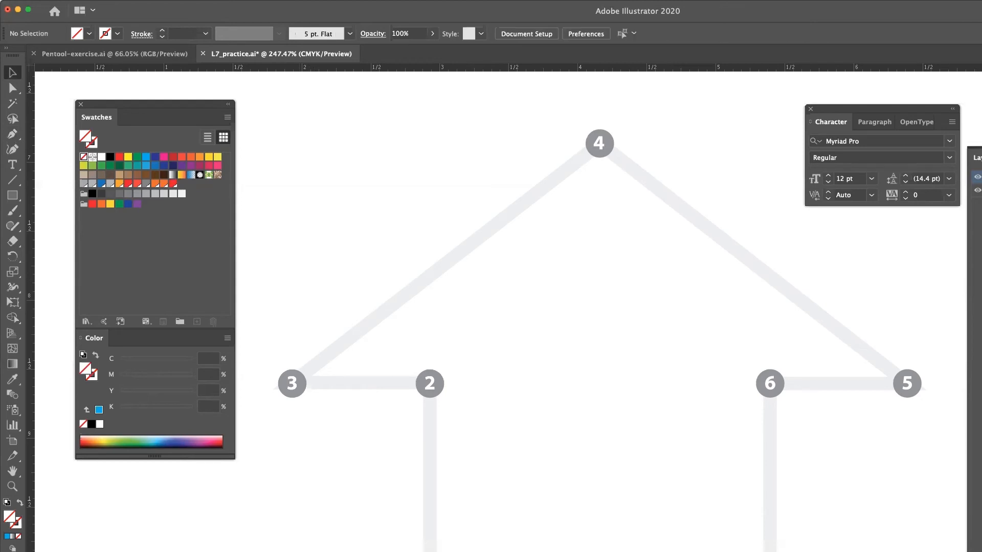
pyautogui.press('p')
pyautogui.click(429, 551)
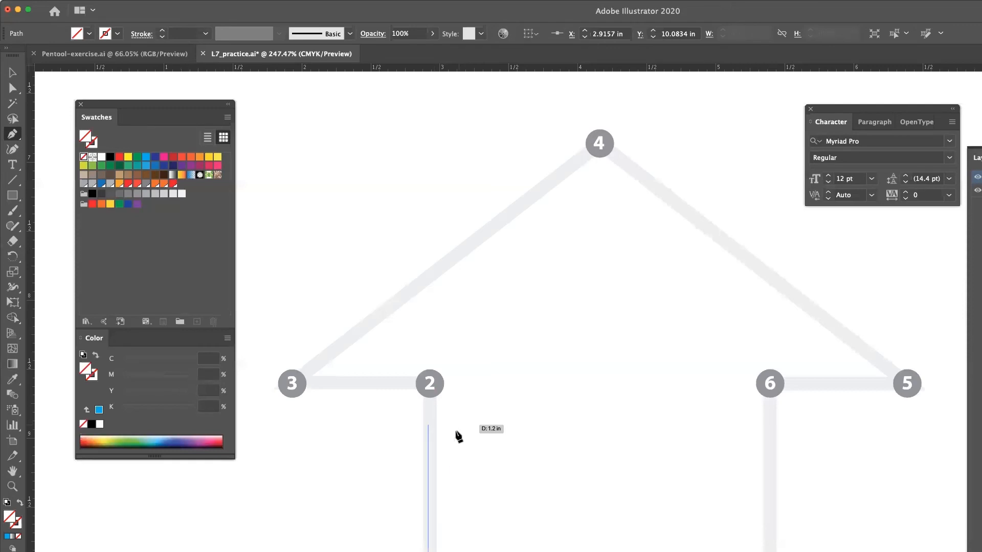
# - Trace the arrow with straight segments through points 2, 3, 4, 5, 6 and 7, and close the path at point 1
pyautogui.click(428, 385)
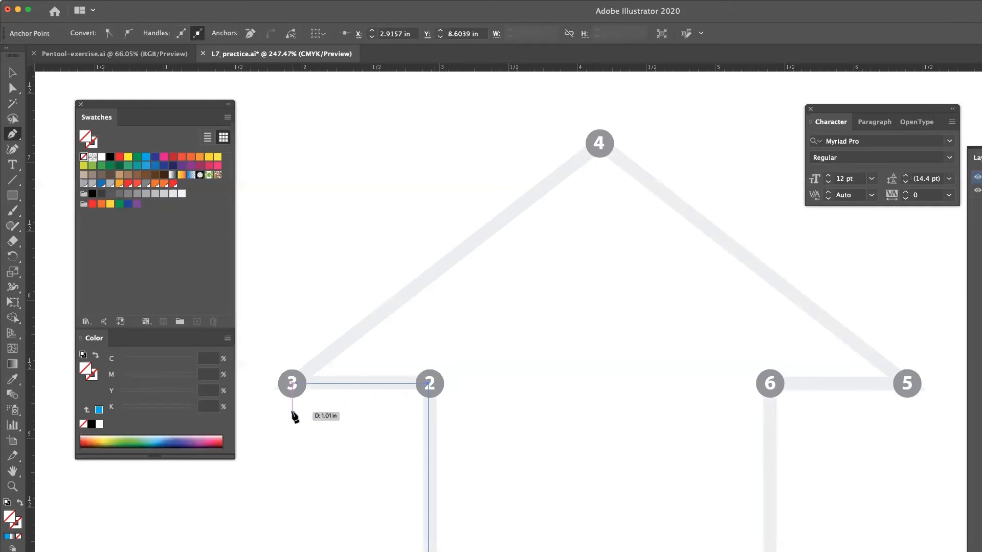
pyautogui.click(292, 384)
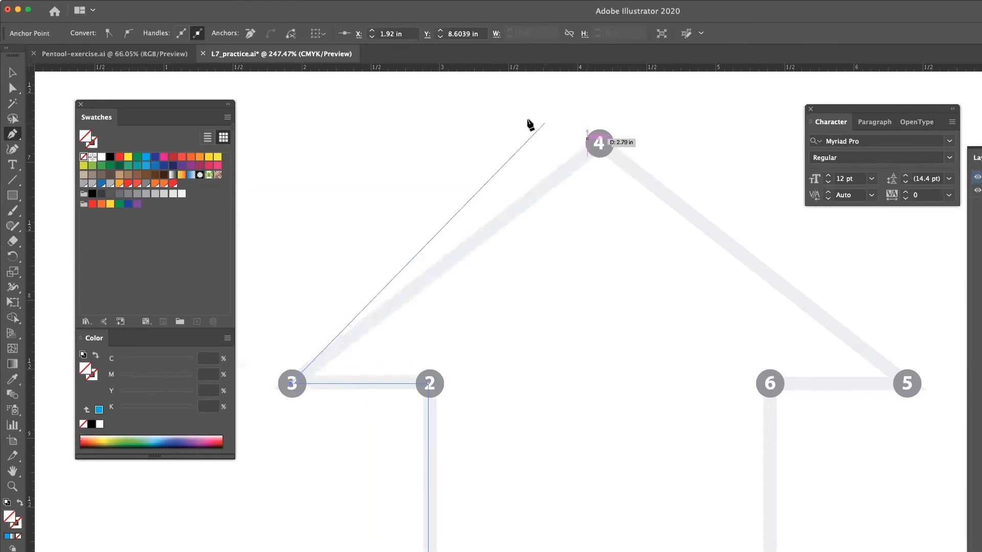
pyautogui.click(599, 145)
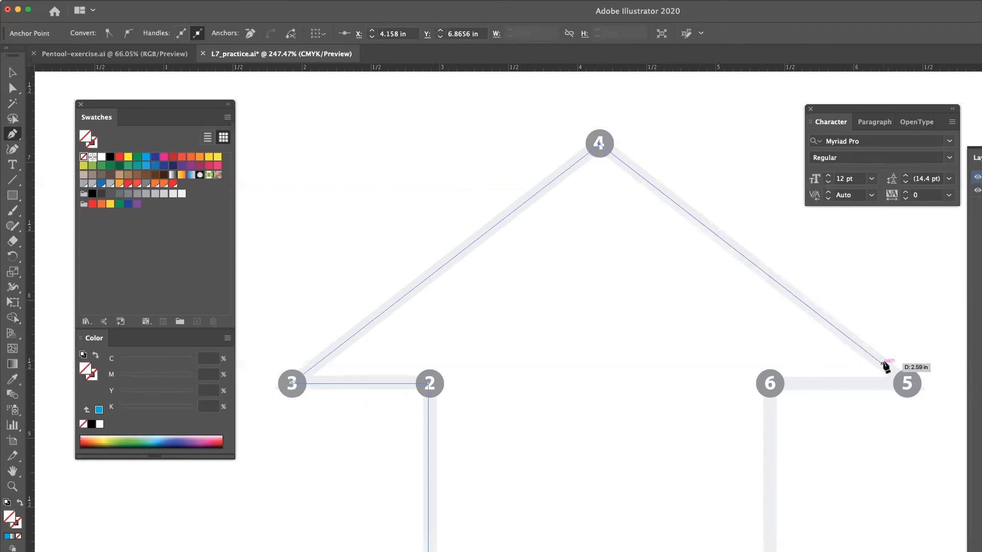
pyautogui.click(906, 382)
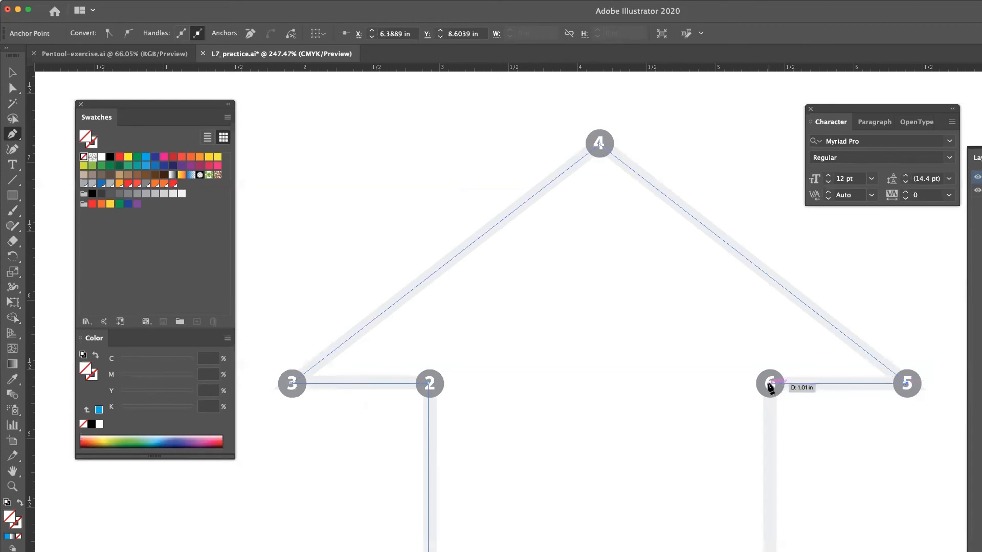
pyautogui.click(770, 384)
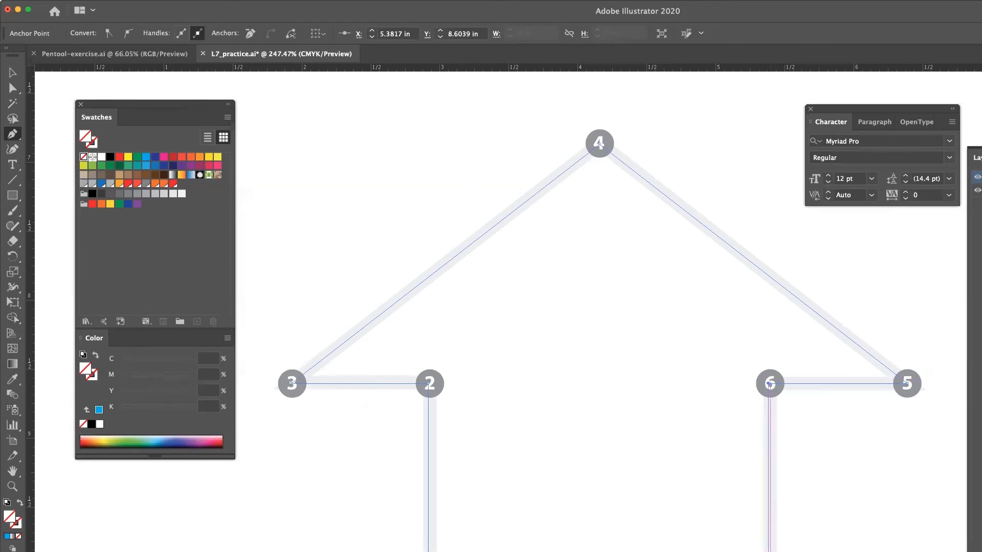
pyautogui.click(769, 551)
# - With the Direct Selection tool, shift the arrow's anchor at point 7 slightly down to Y 10.0909 in
pyautogui.click(13, 72)
pyautogui.press('super+a')
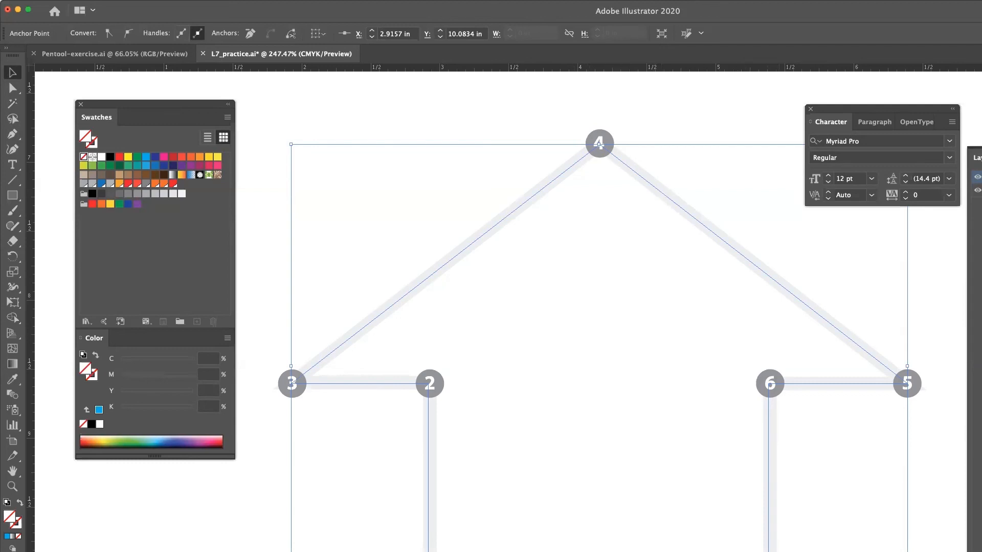
pyautogui.press('a')
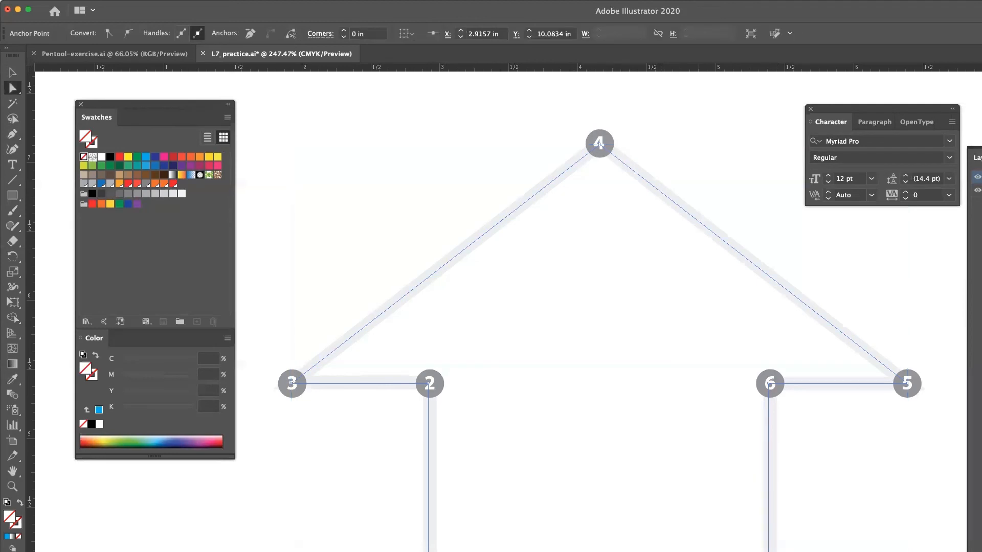
pyautogui.press('z')
pyautogui.moveTo(655, 550); pyautogui.dragTo(746, 551)
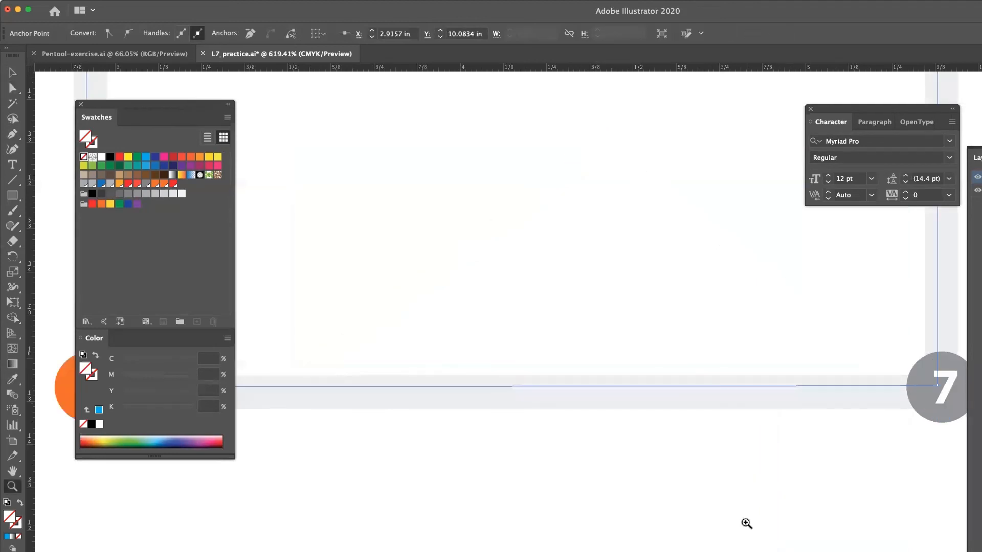
pyautogui.keyDown('alt'); pyautogui.click(658, 519); pyautogui.keyUp('alt')
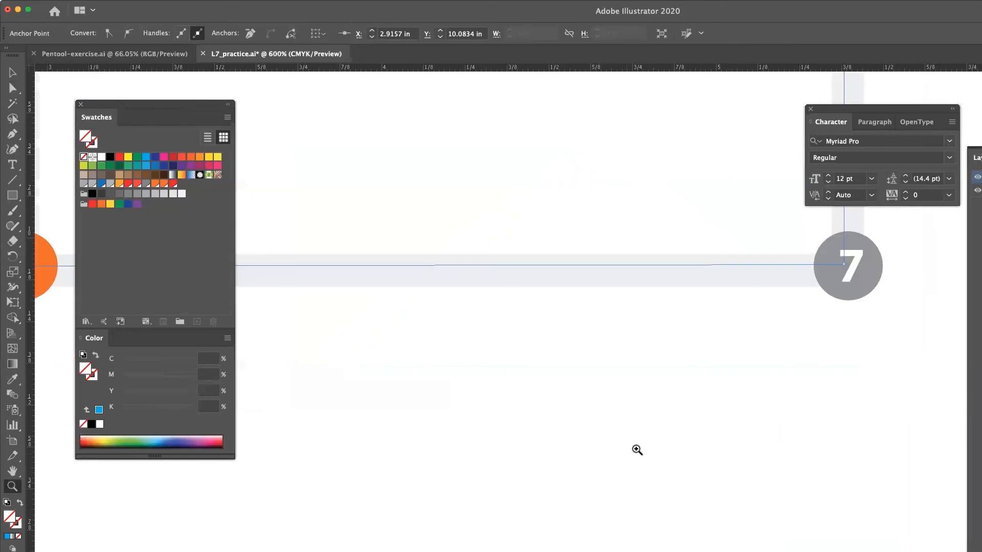
pyautogui.moveTo(548, 337); pyautogui.dragTo(731, 407)
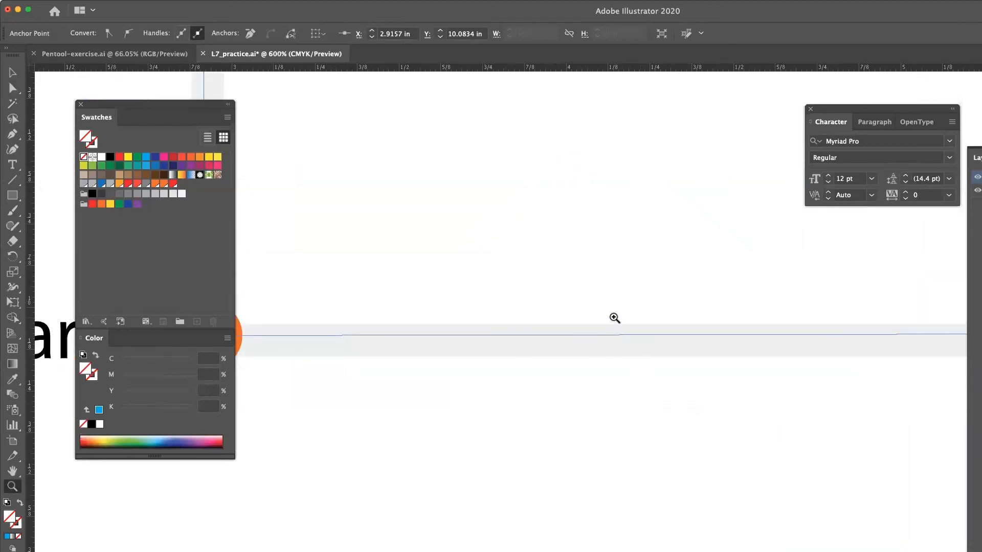
pyautogui.moveTo(370, 354); pyautogui.dragTo(498, 359)
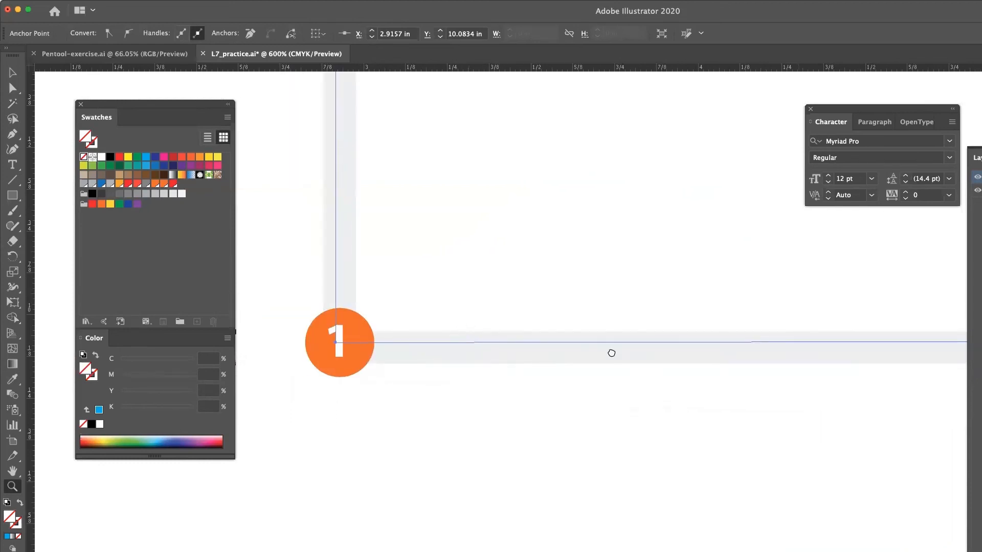
pyautogui.moveTo(802, 350); pyautogui.dragTo(416, 351)
pyautogui.press('a')
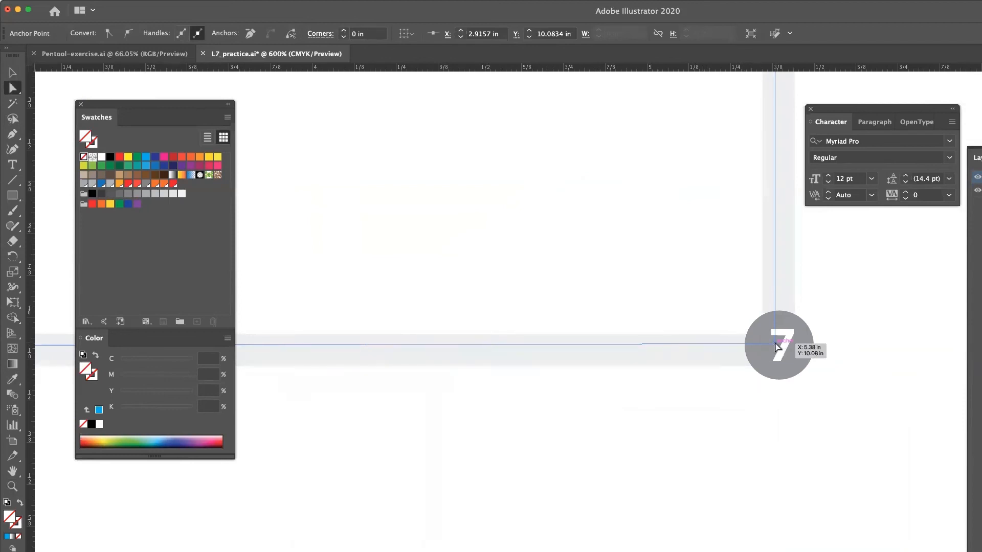
pyautogui.moveTo(776, 347); pyautogui.dragTo(776, 347)
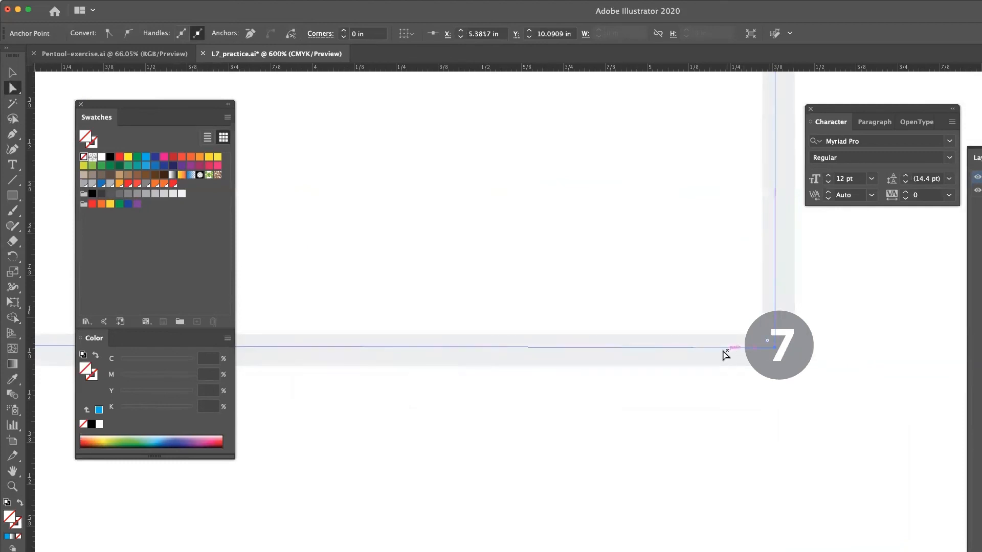
# - Select only the anchors at points 1 and 7, align them to the bottom to level the base edge, and deselect
pyautogui.press('z')
pyautogui.keyDown('alt'); pyautogui.click(563, 368); pyautogui.keyUp('alt')
pyautogui.keyDown('alt'); pyautogui.click(563, 368); pyautogui.keyUp('alt')
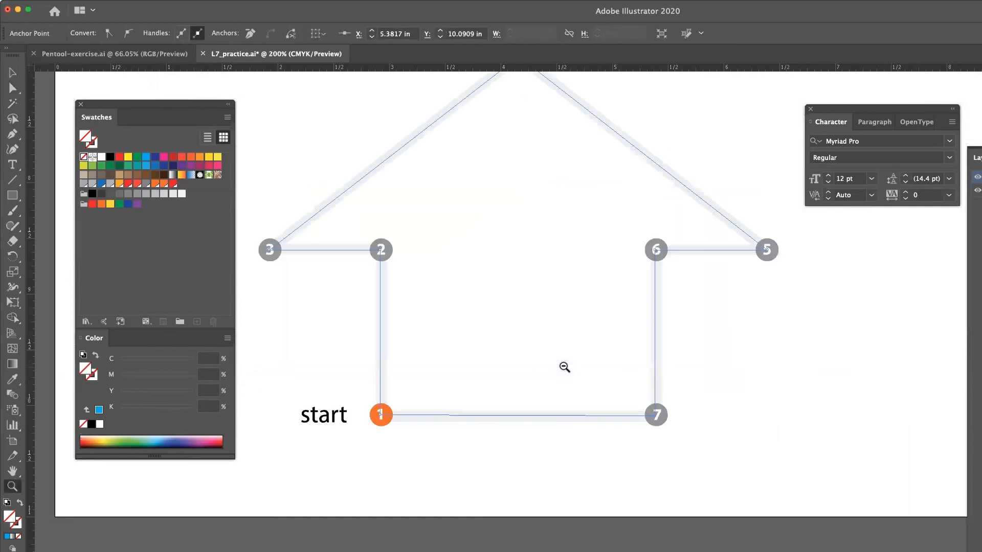
pyautogui.keyDown('alt'); pyautogui.click(563, 368); pyautogui.keyUp('alt')
pyautogui.moveTo(395, 404); pyautogui.dragTo(740, 443)
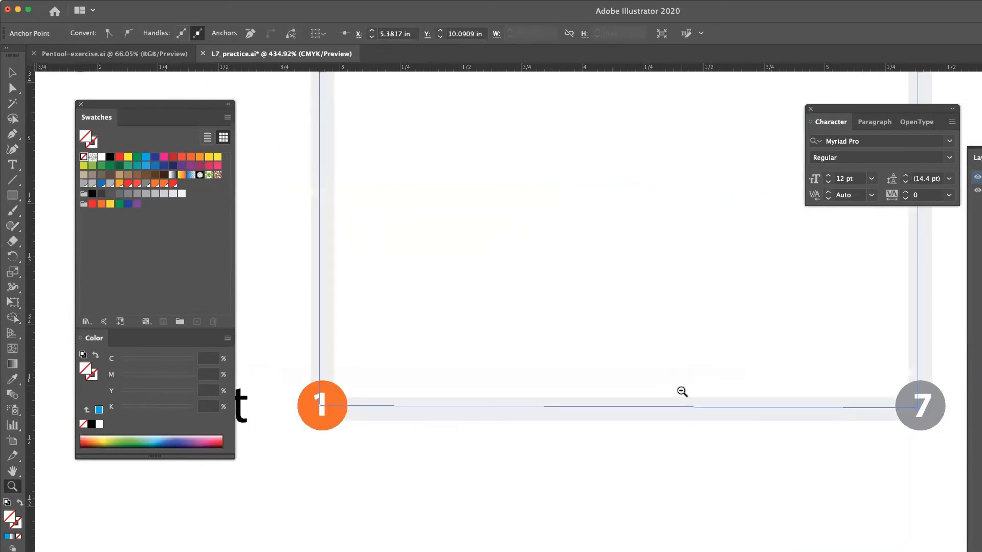
pyautogui.keyDown('alt'); pyautogui.click(681, 390); pyautogui.keyUp('alt')
pyautogui.keyDown('alt'); pyautogui.click(568, 390); pyautogui.keyUp('alt')
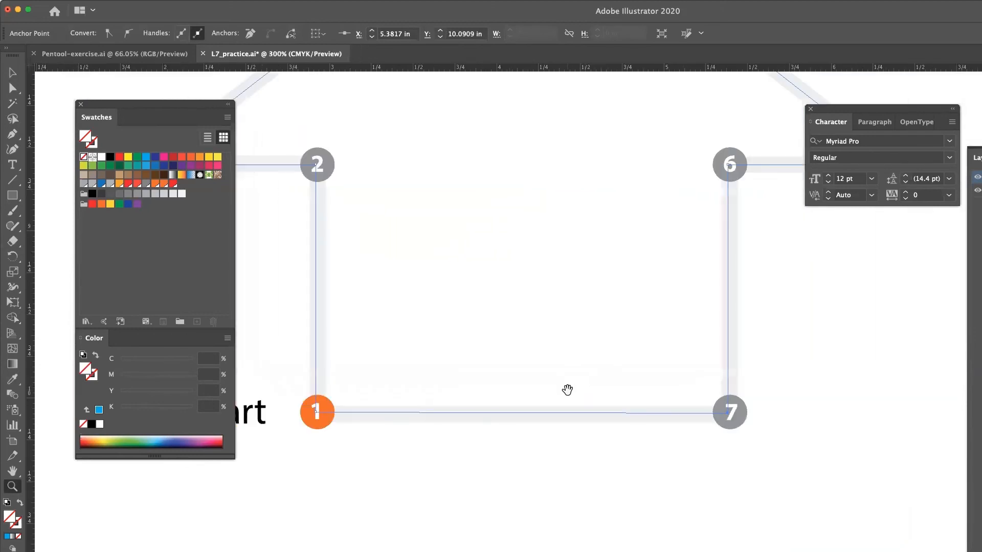
pyautogui.moveTo(567, 390); pyautogui.dragTo(633, 355)
pyautogui.press('a')
pyautogui.click(519, 409)
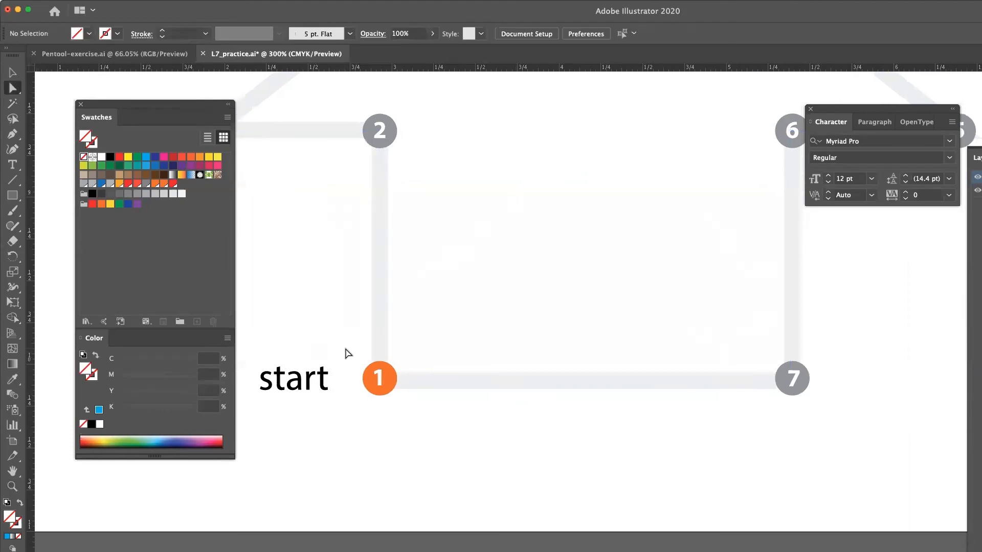
pyautogui.moveTo(339, 351); pyautogui.dragTo(835, 410)
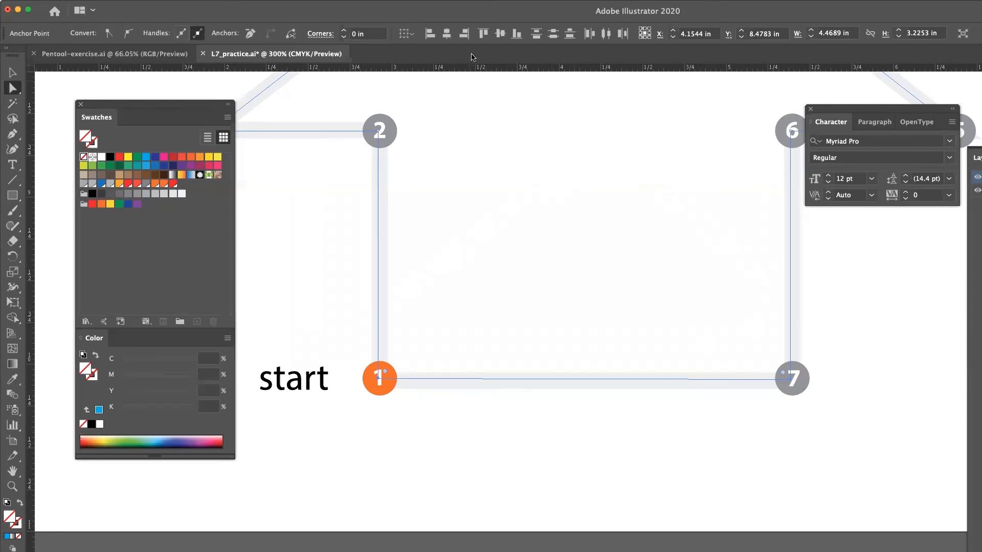
pyautogui.click(518, 34)
pyautogui.click(634, 462)
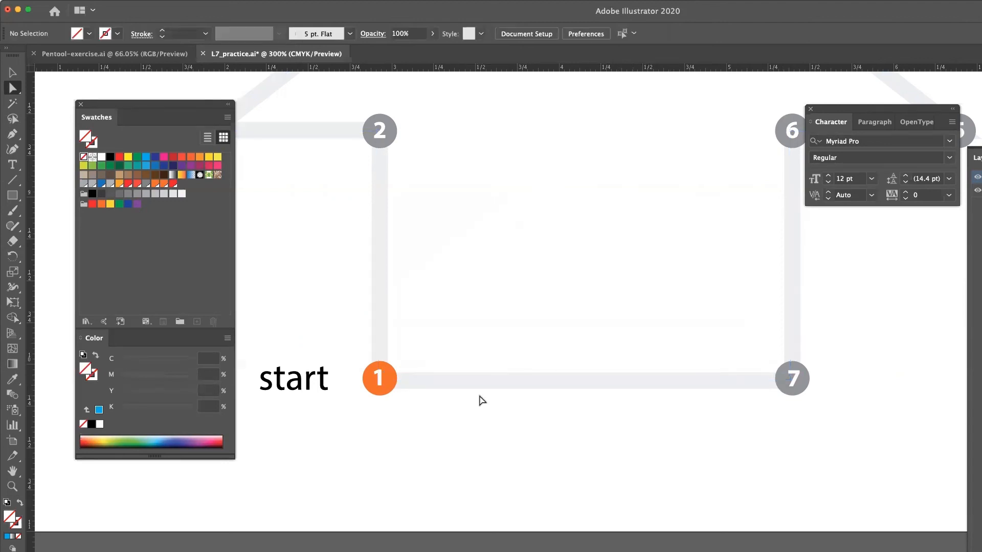
# - Select the whole arrow path, apply the cyan swatch (C 100, M 0, Y 0, K 0) to its stroke, and deselect it
pyautogui.click(13, 72)
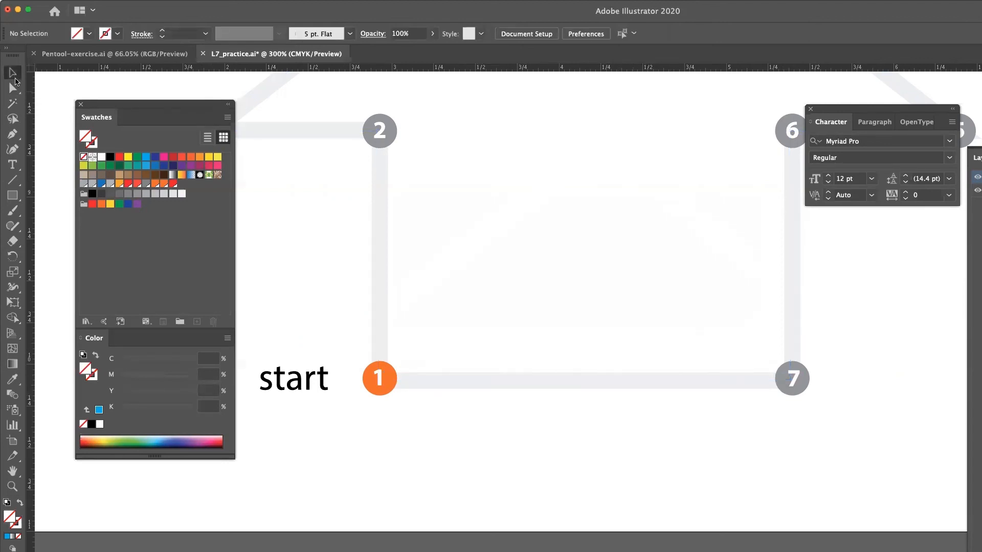
pyautogui.click(379, 178)
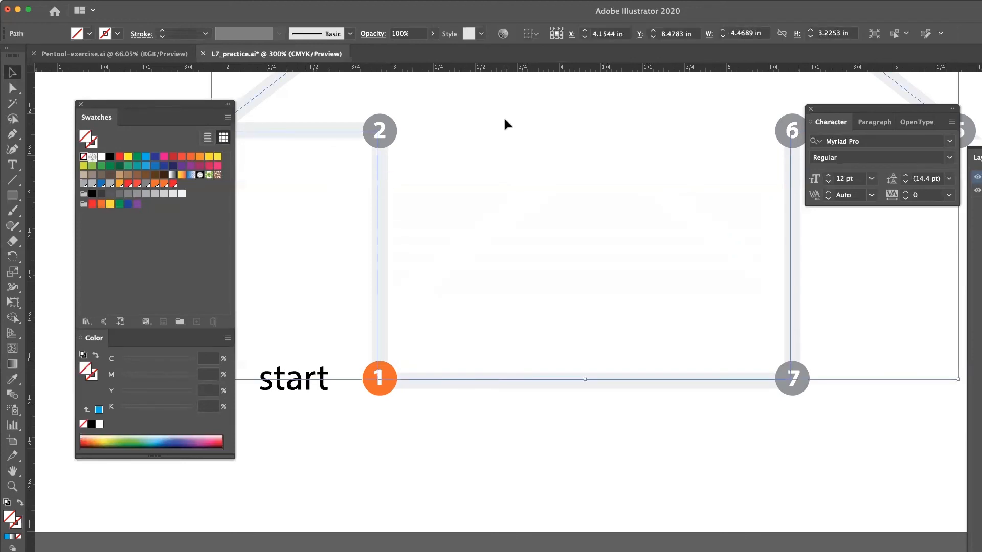
pyautogui.click(145, 156)
pyautogui.click(477, 404)
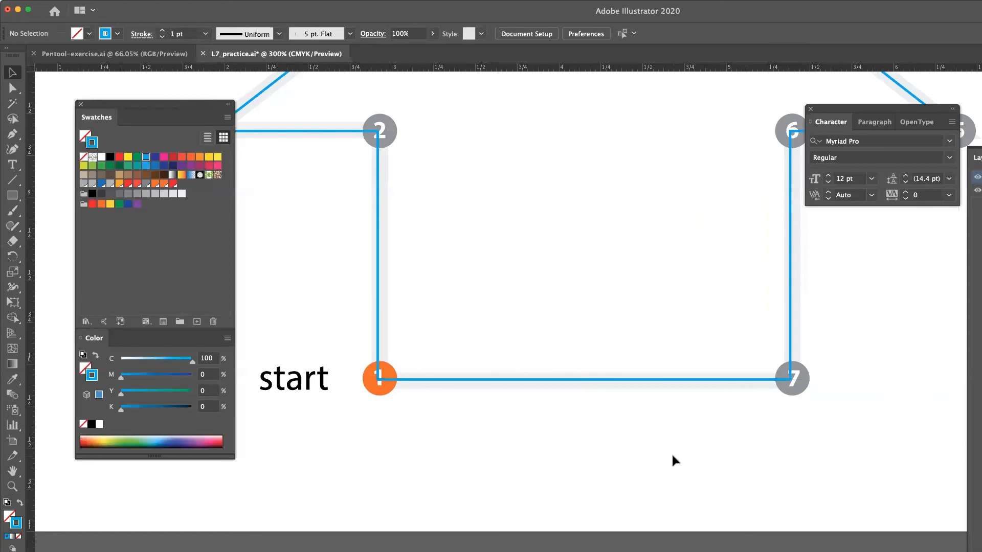
# - Zoom out to review the finished arrow and bring artboard 3 with the curve practice templates into view
pyautogui.press('z')
pyautogui.keyDown('alt'); pyautogui.click(655, 460); pyautogui.keyUp('alt')
pyautogui.keyDown('alt'); pyautogui.click(654, 460); pyautogui.keyUp('alt')
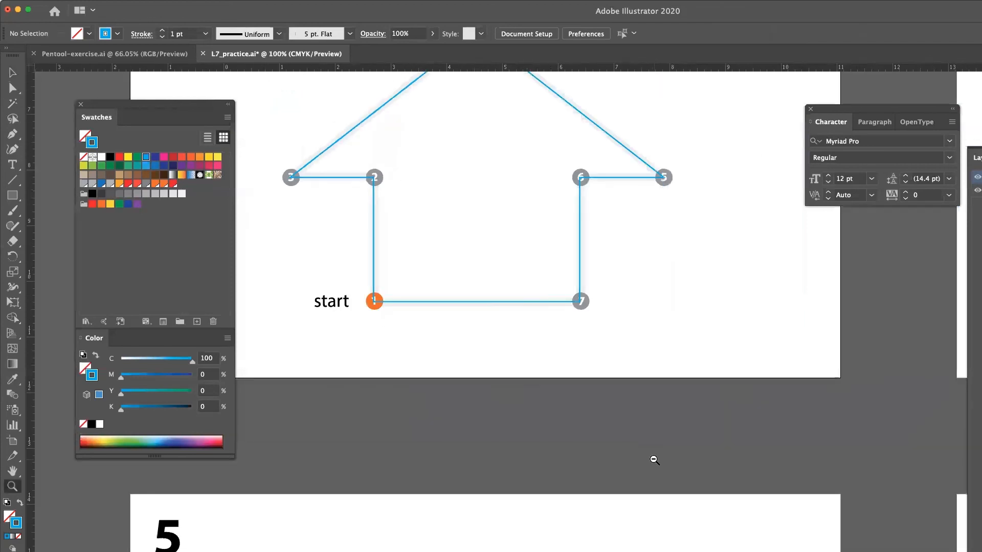
pyautogui.keyDown('alt'); pyautogui.click(654, 460); pyautogui.keyUp('alt')
pyautogui.keyDown('alt'); pyautogui.click(654, 460); pyautogui.keyUp('alt')
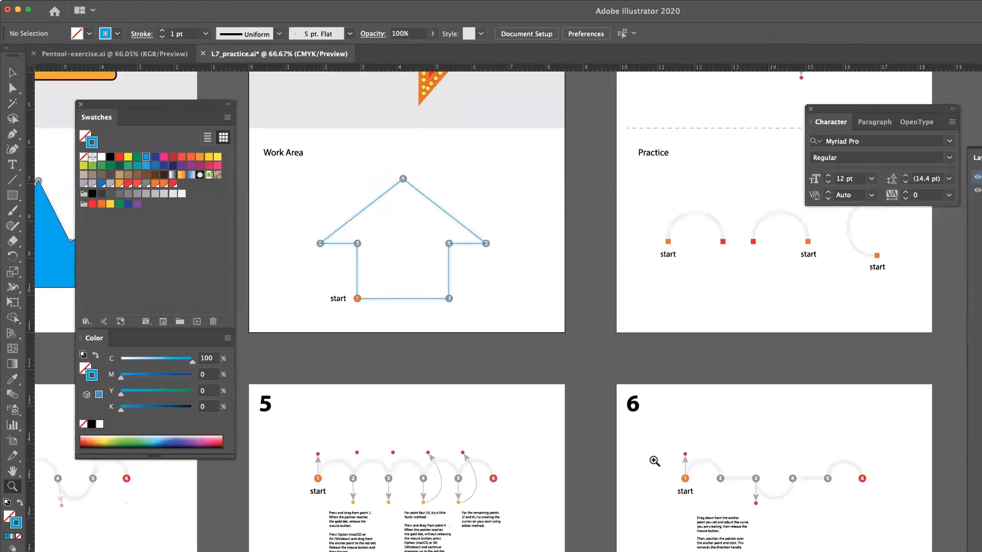
pyautogui.scroll(4, 654, 461)
pyautogui.hscroll(2, 655, 461)
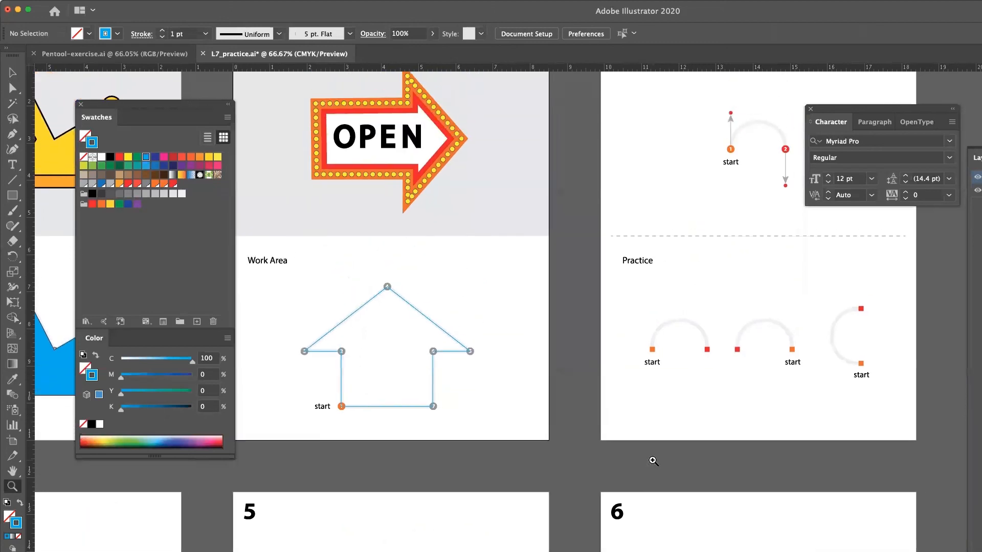
pyautogui.scroll(1, 654, 461)
pyautogui.hscroll(1, 653, 461)
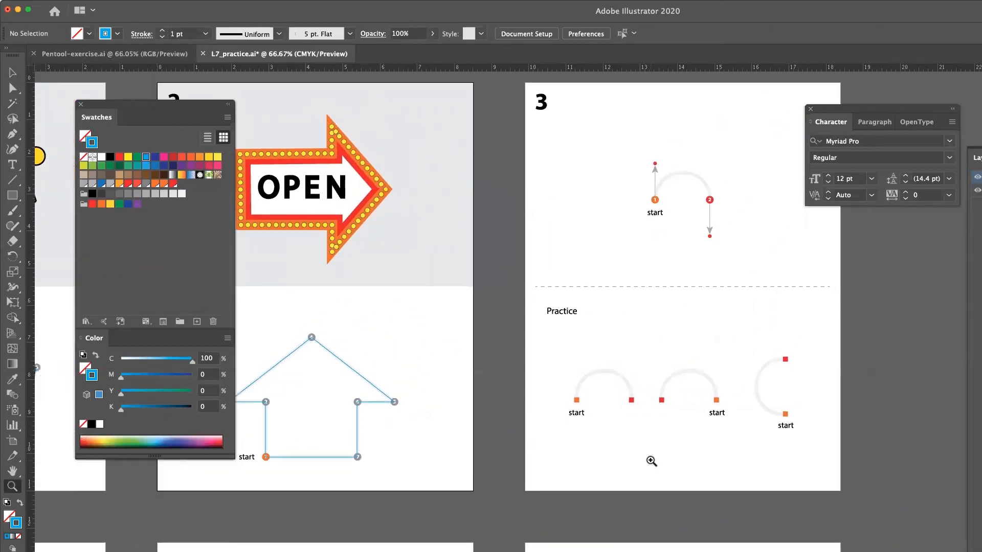